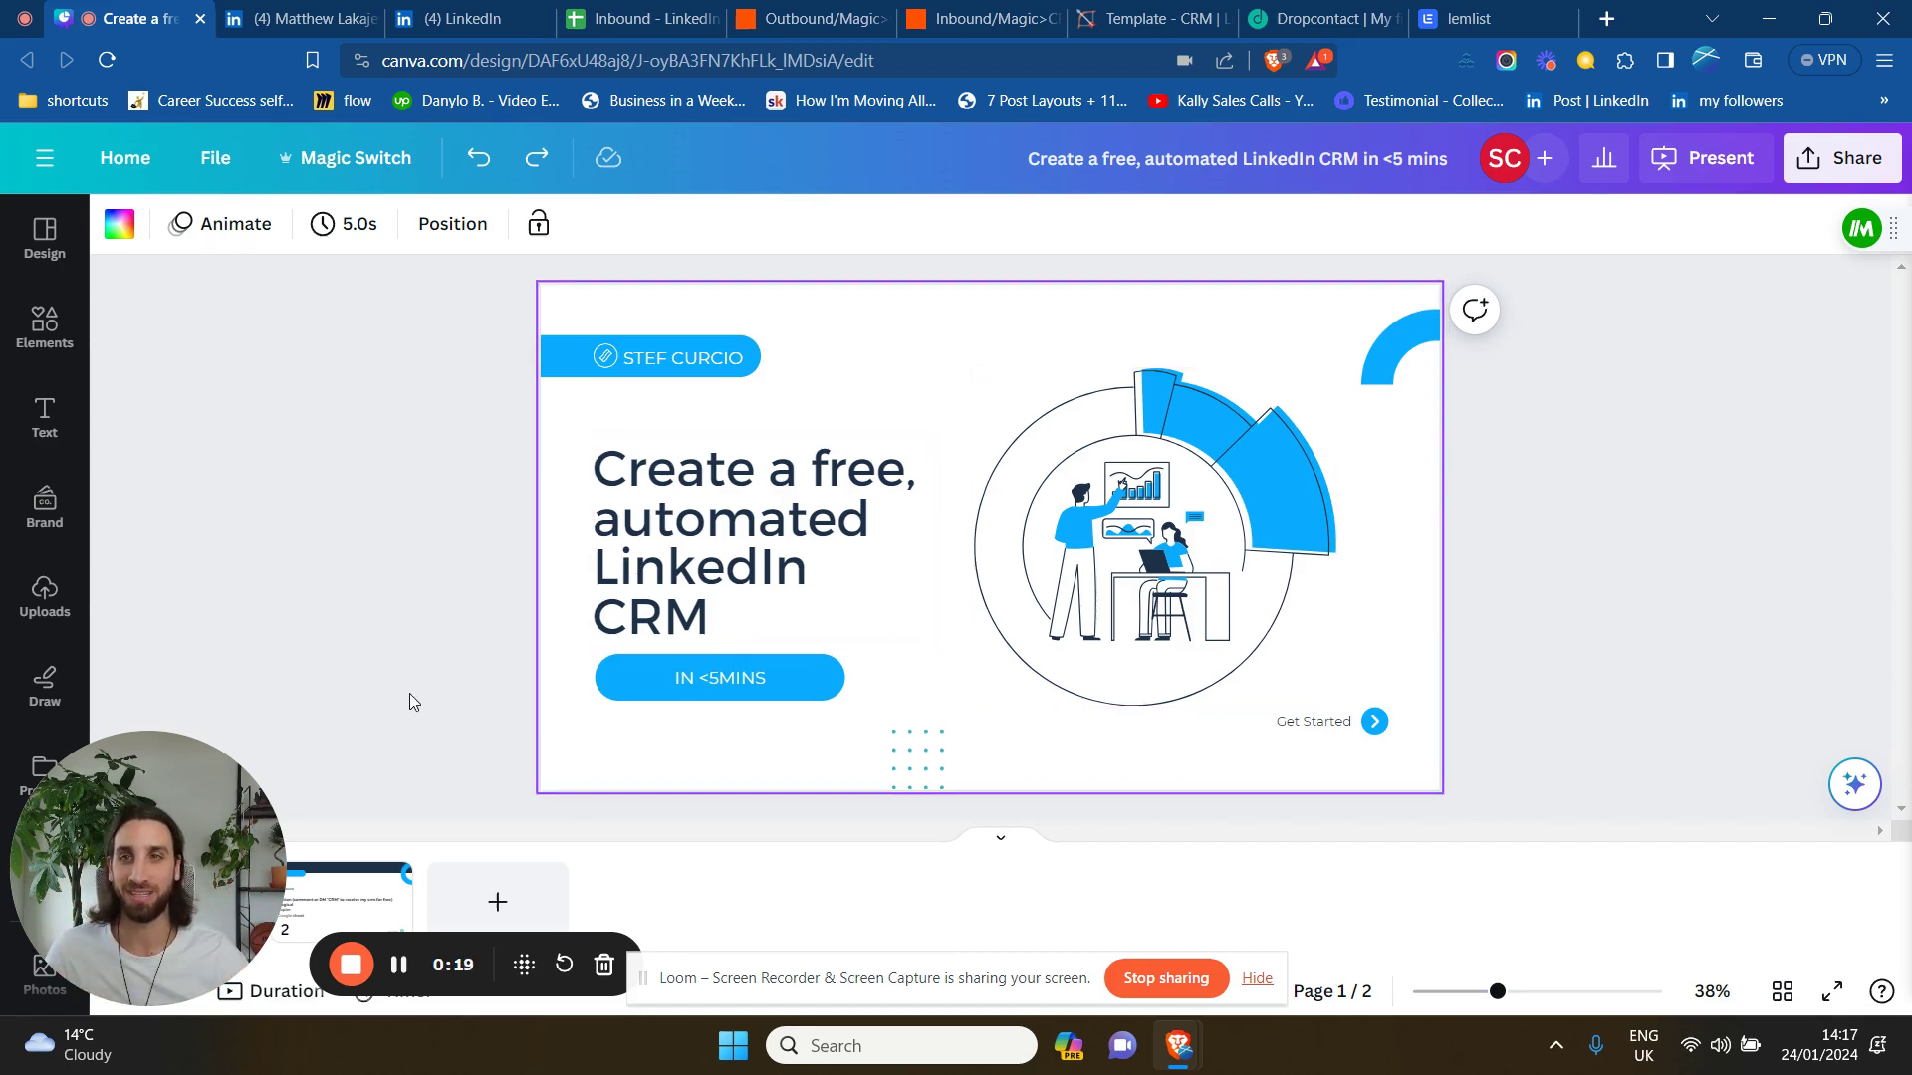
Show the page 2 'Software' slide listing Notion, Magical, Zapier and Google sheet.
left_click(346, 901)
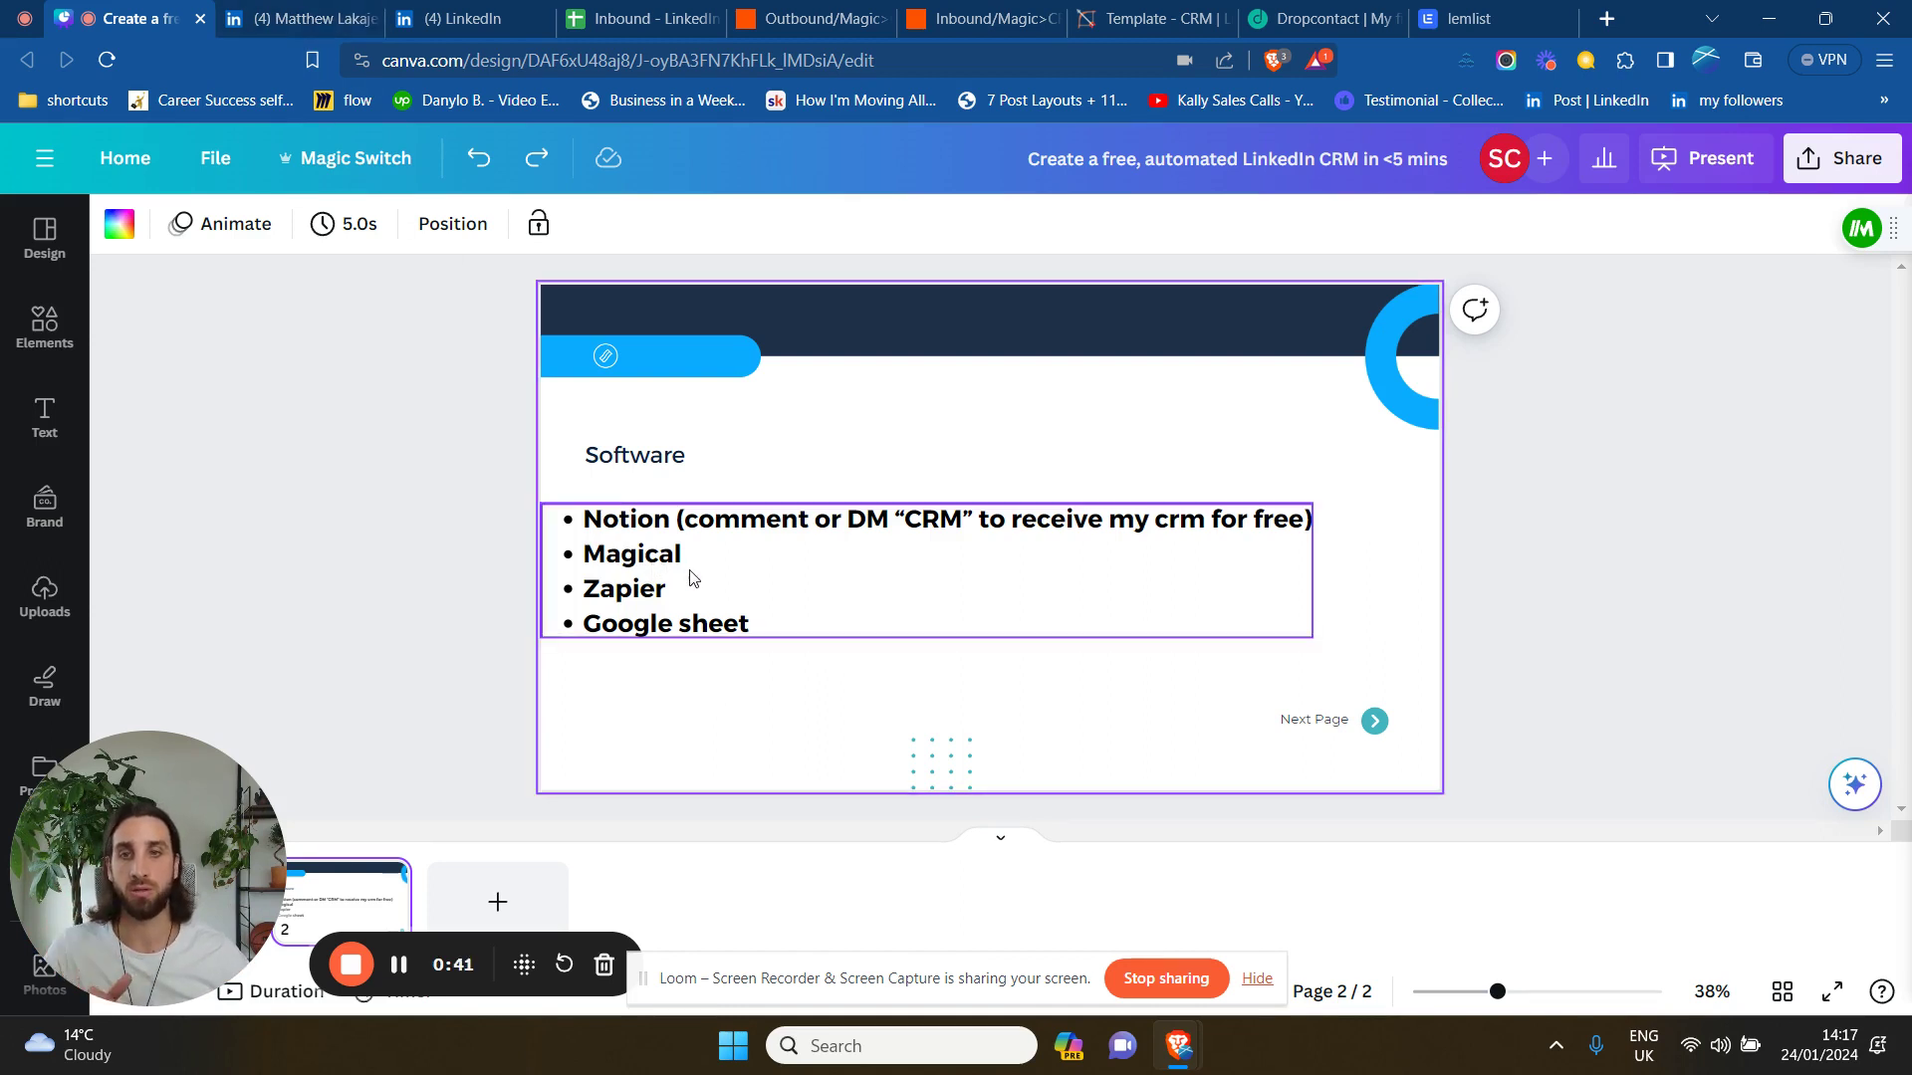
Switch from the Canva design to the LinkedIn profile page to be captured.
left_click(273, 14)
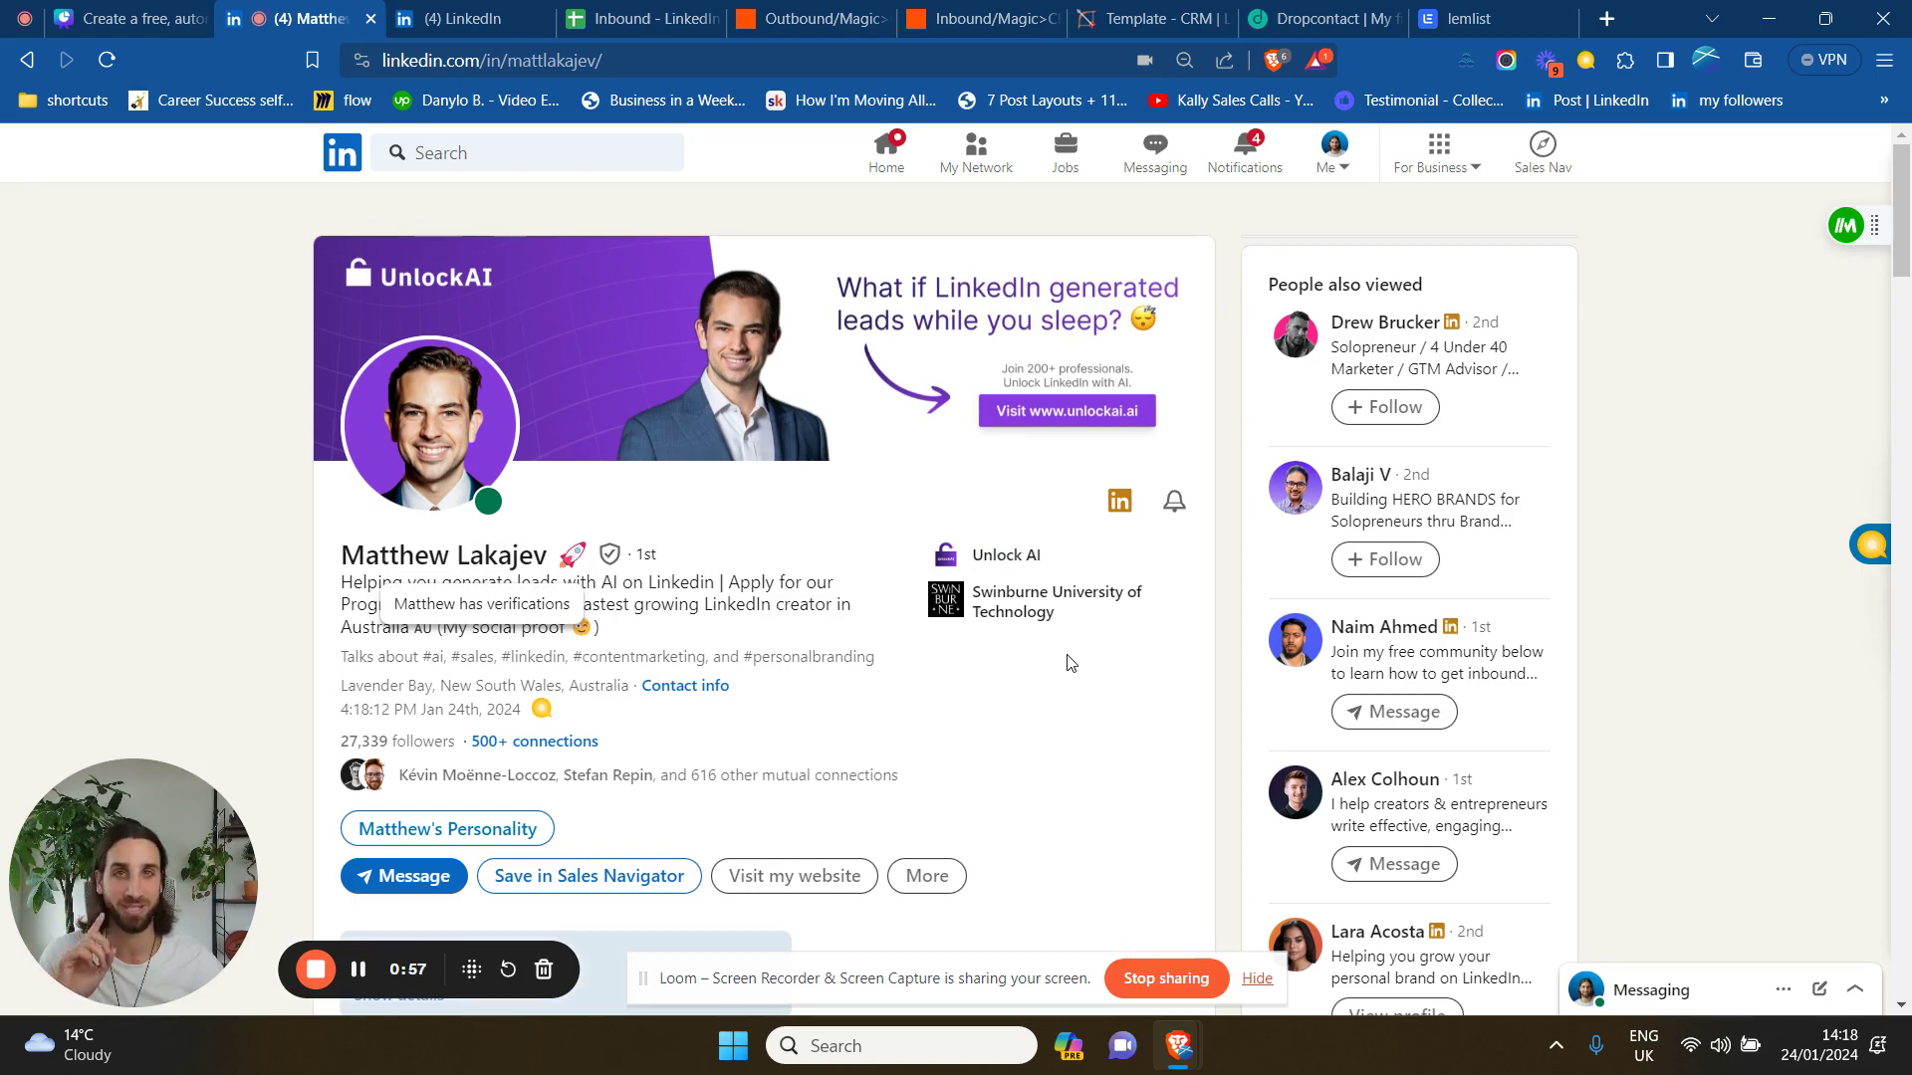
Export the profile via Magical into a new sheet, 'LinkedIn Profile via Magical'.
left_click(1843, 229)
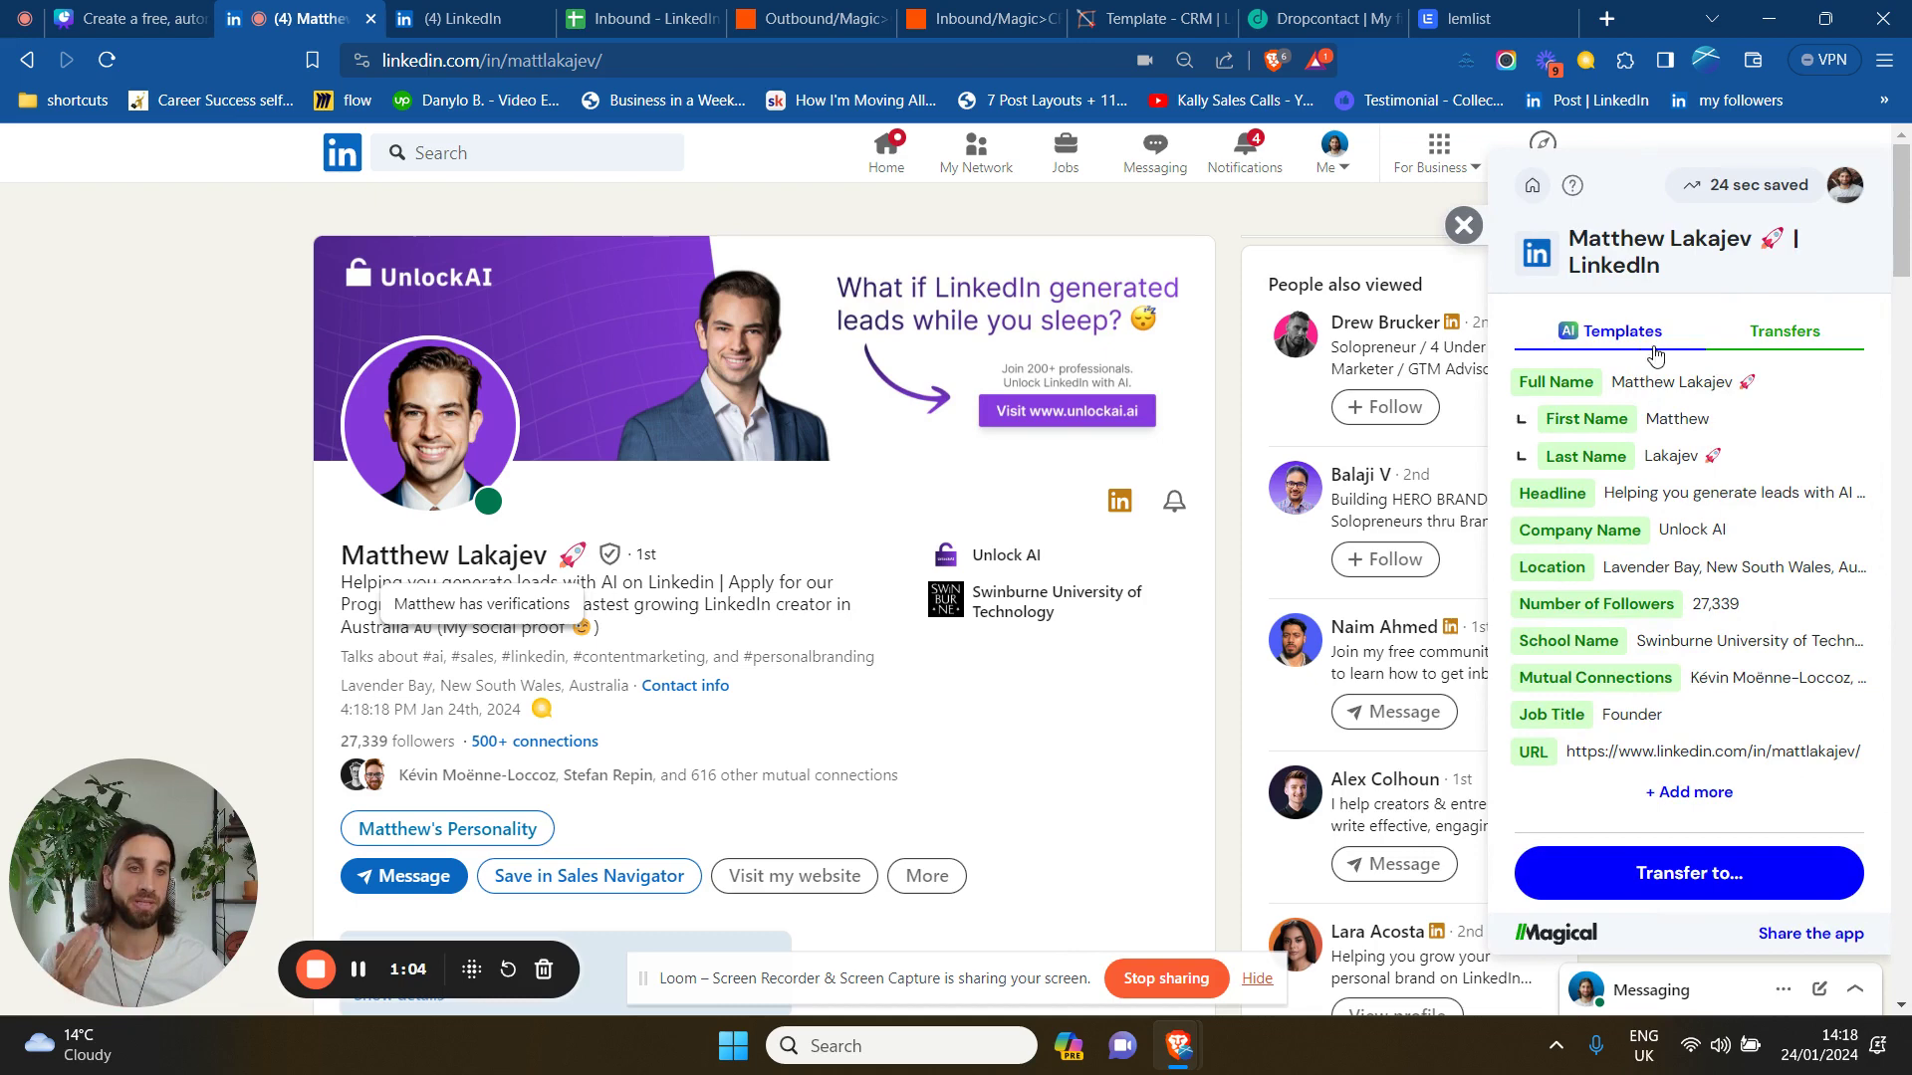
left_click(1462, 225)
left_click(1843, 229)
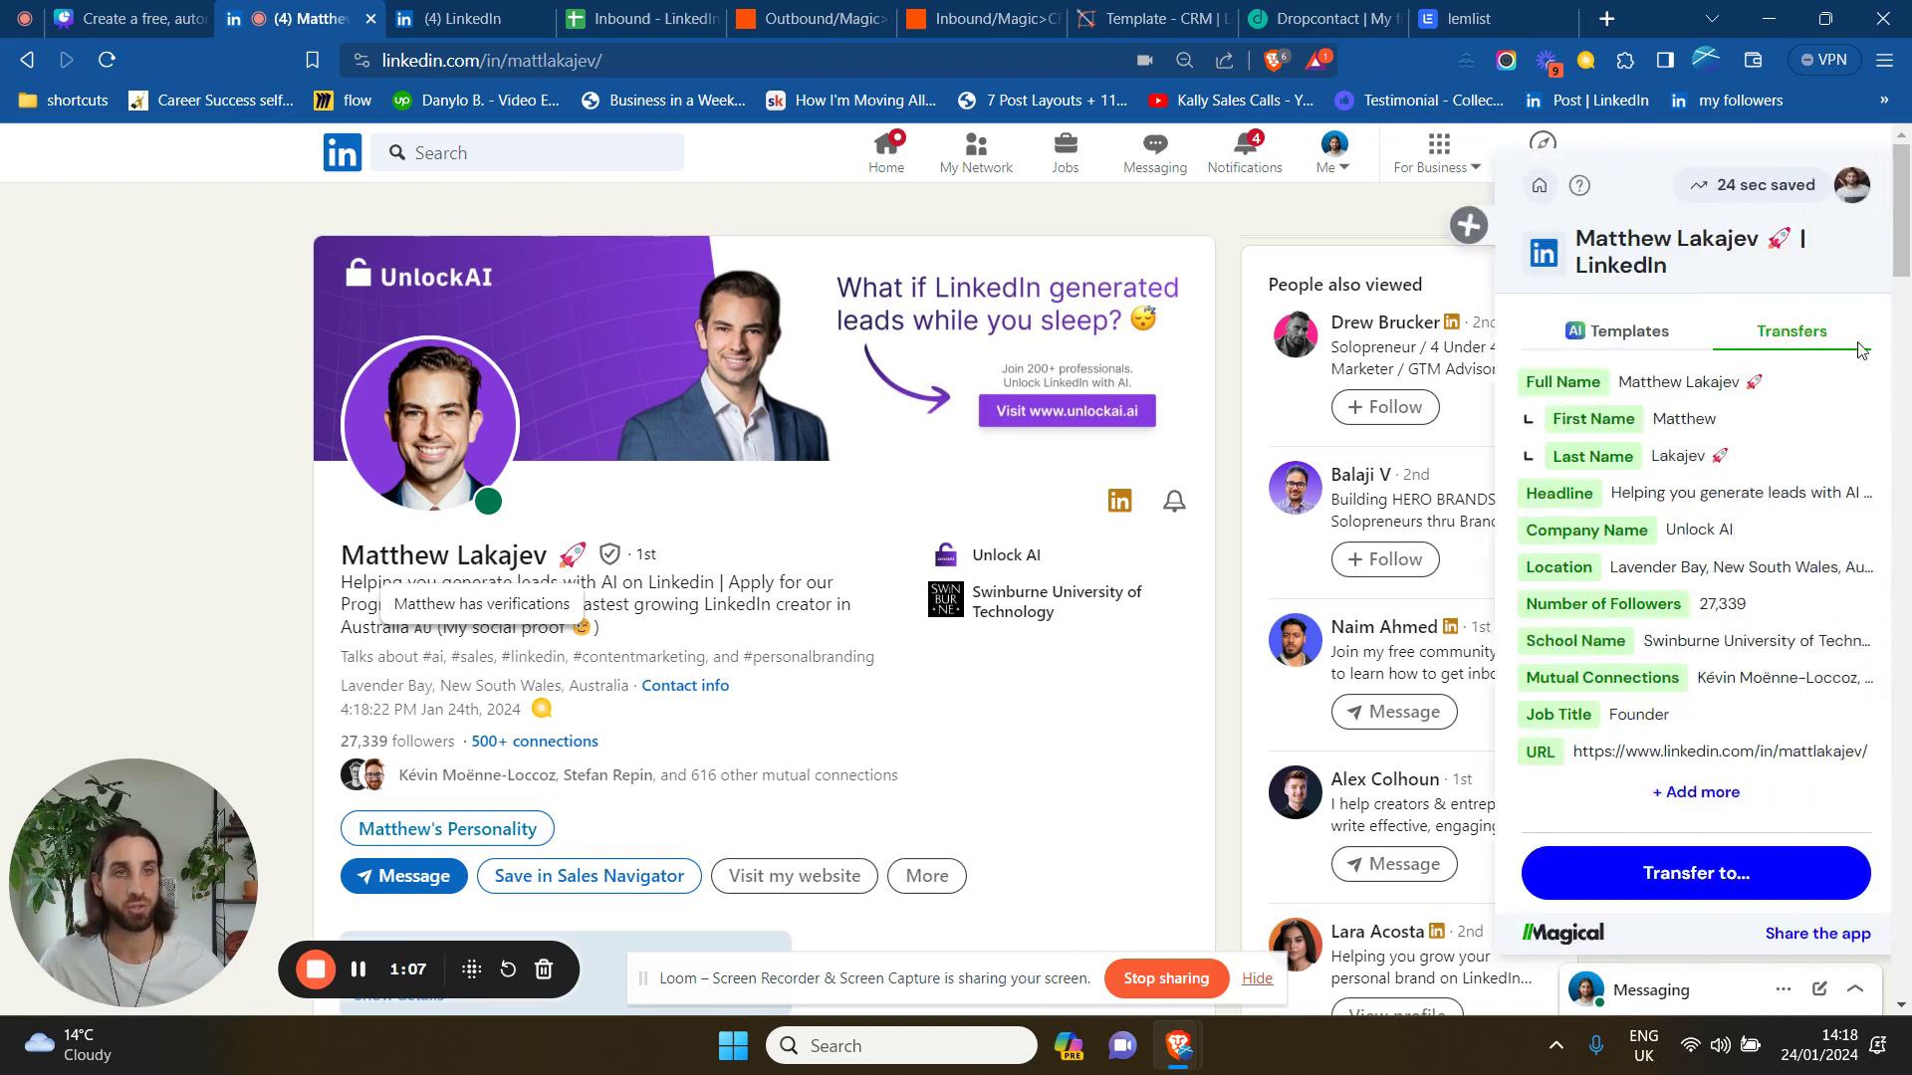
left_click(1726, 889)
left_click(1660, 336)
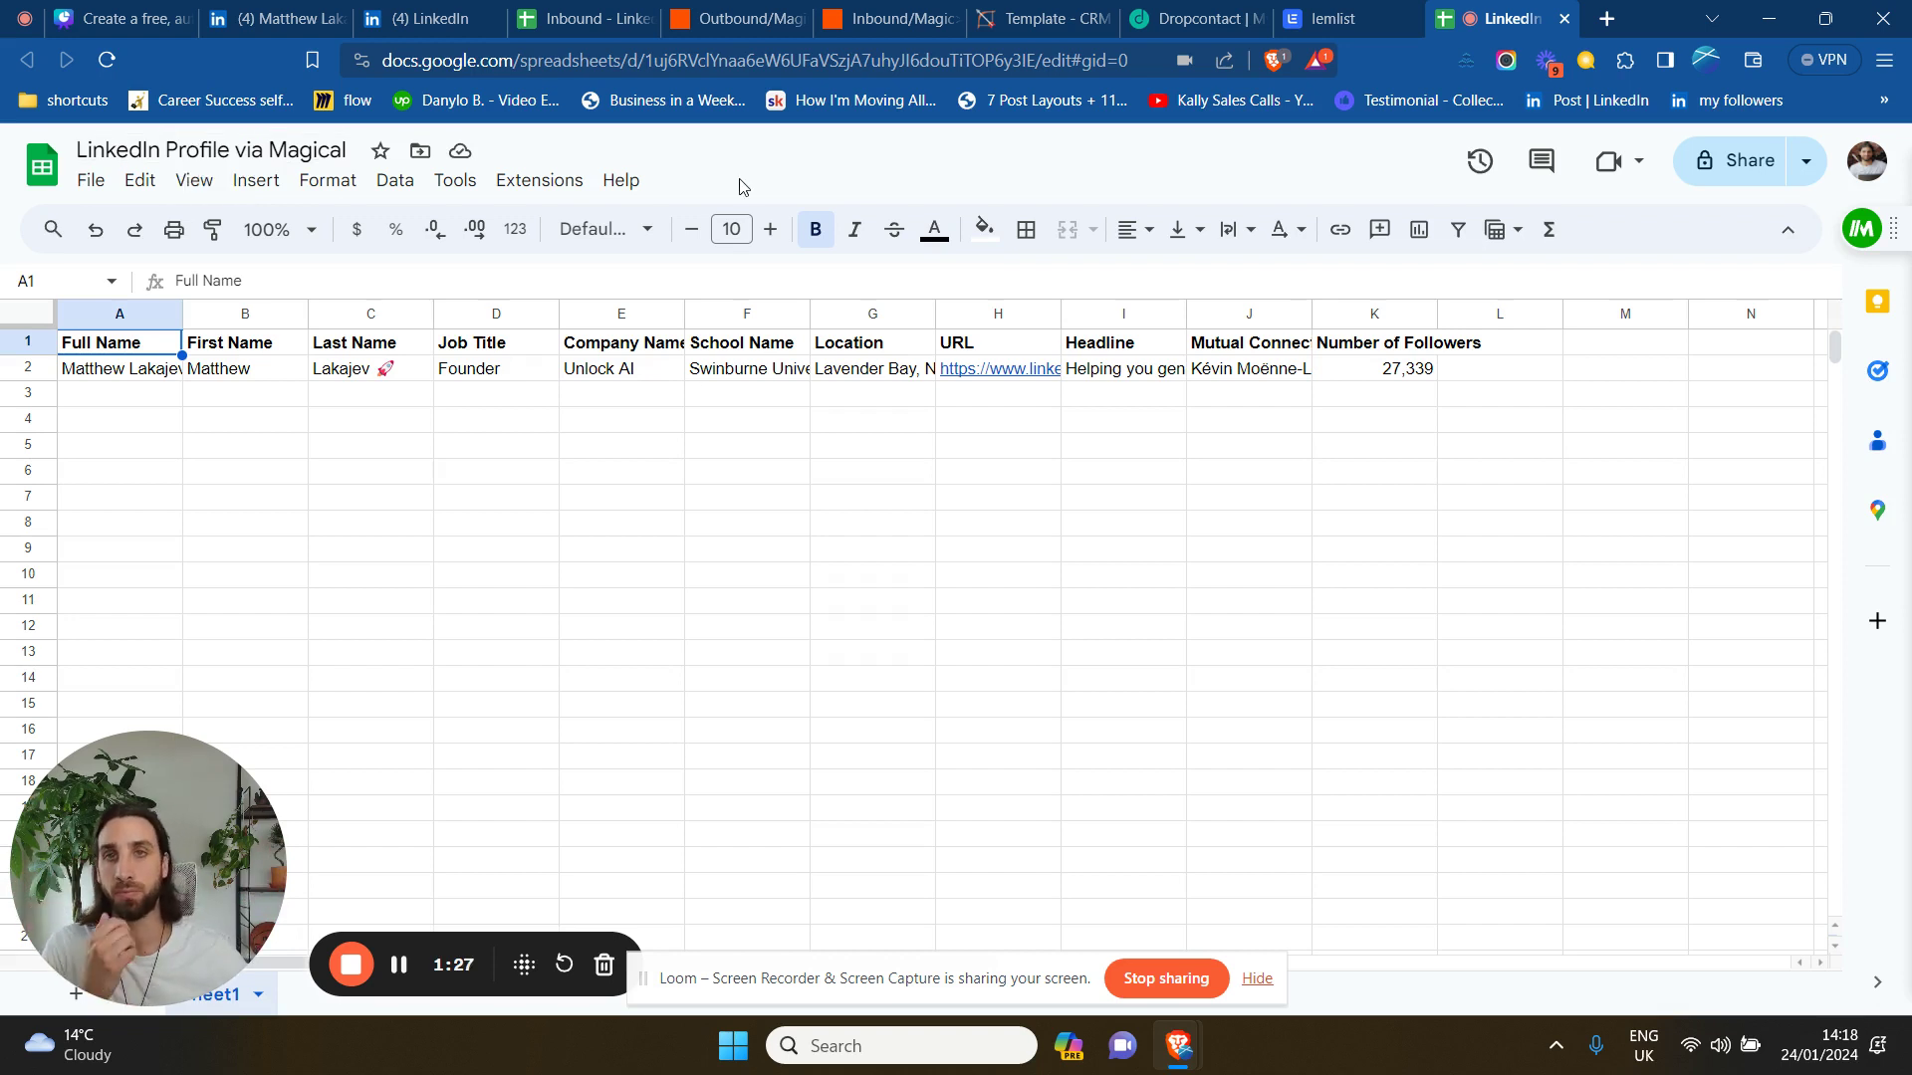
Bring up the Zapier zap 'Outbound/Magic>CRM notion' that turns sheet rows into Notion items.
left_click(732, 20)
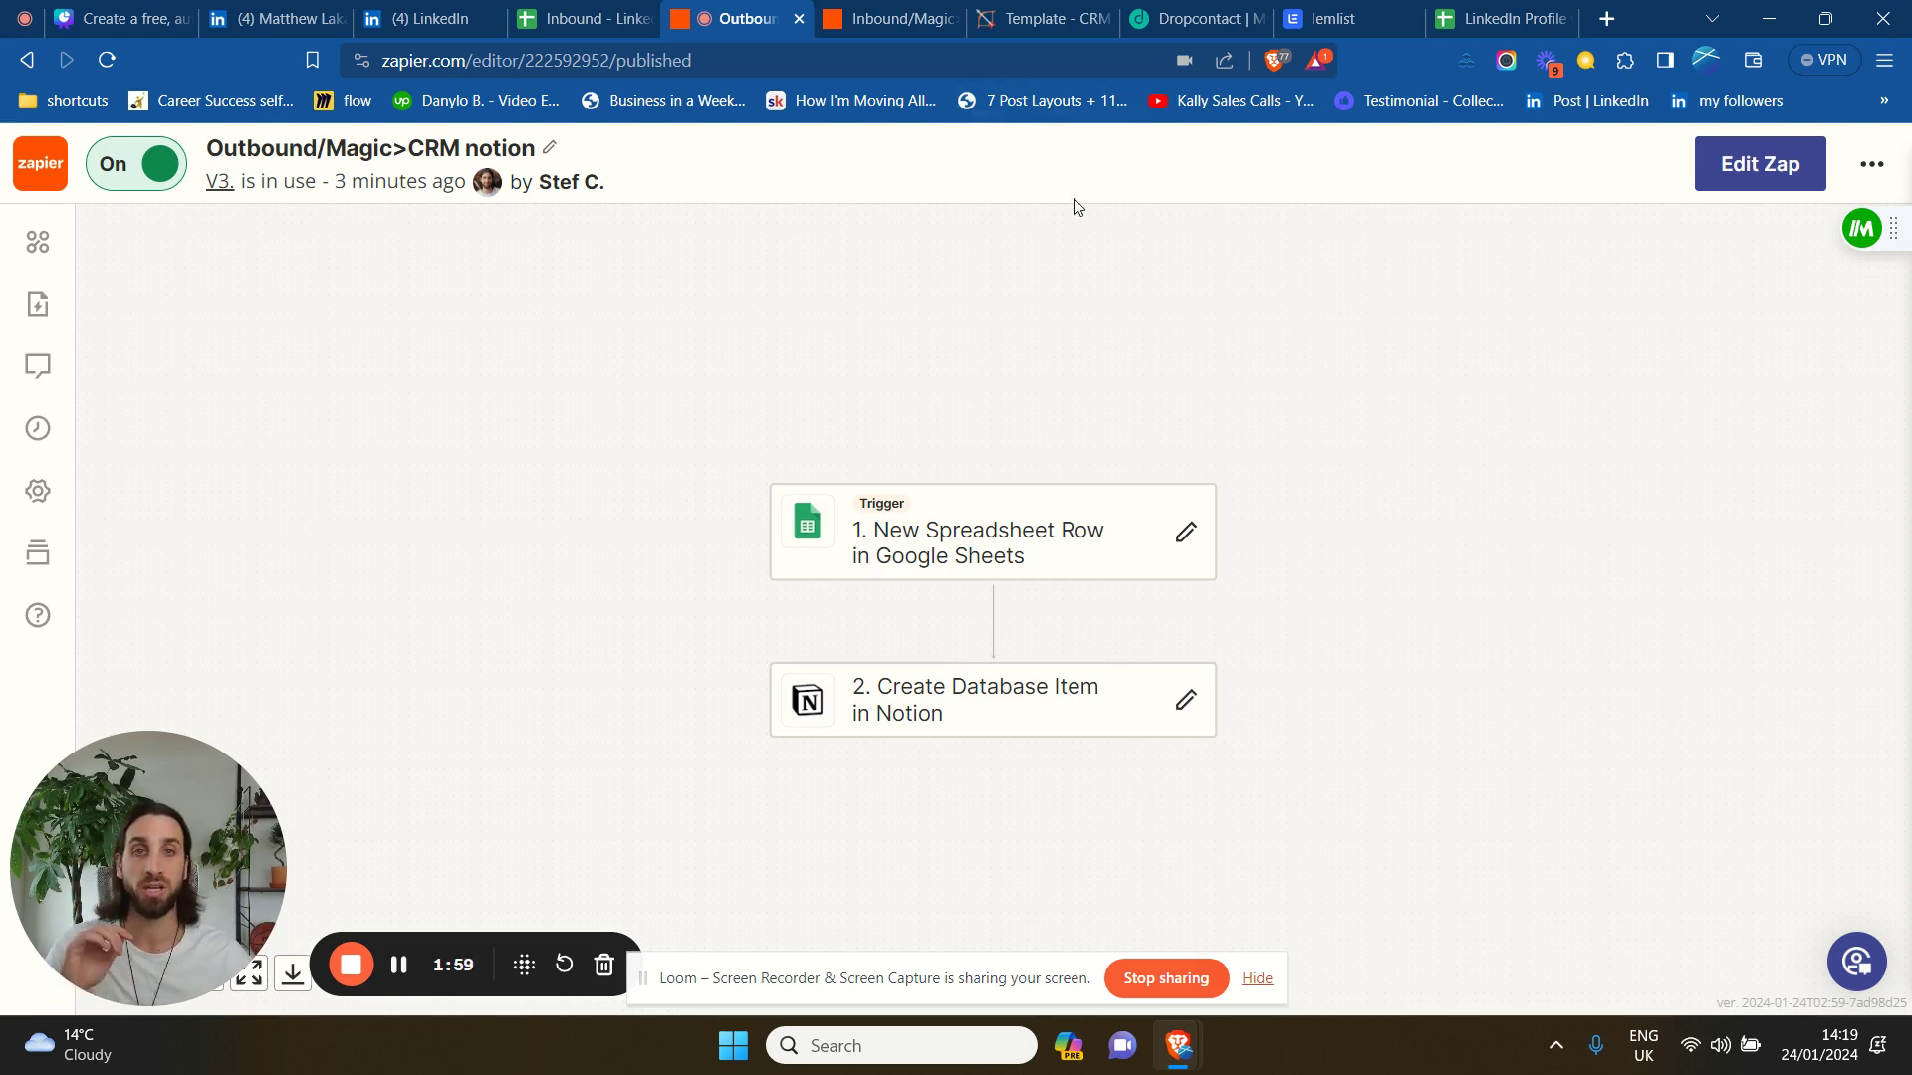
Show the Notion 'Template - CRM' database with its empty 'Leads - today' view.
left_click(1041, 19)
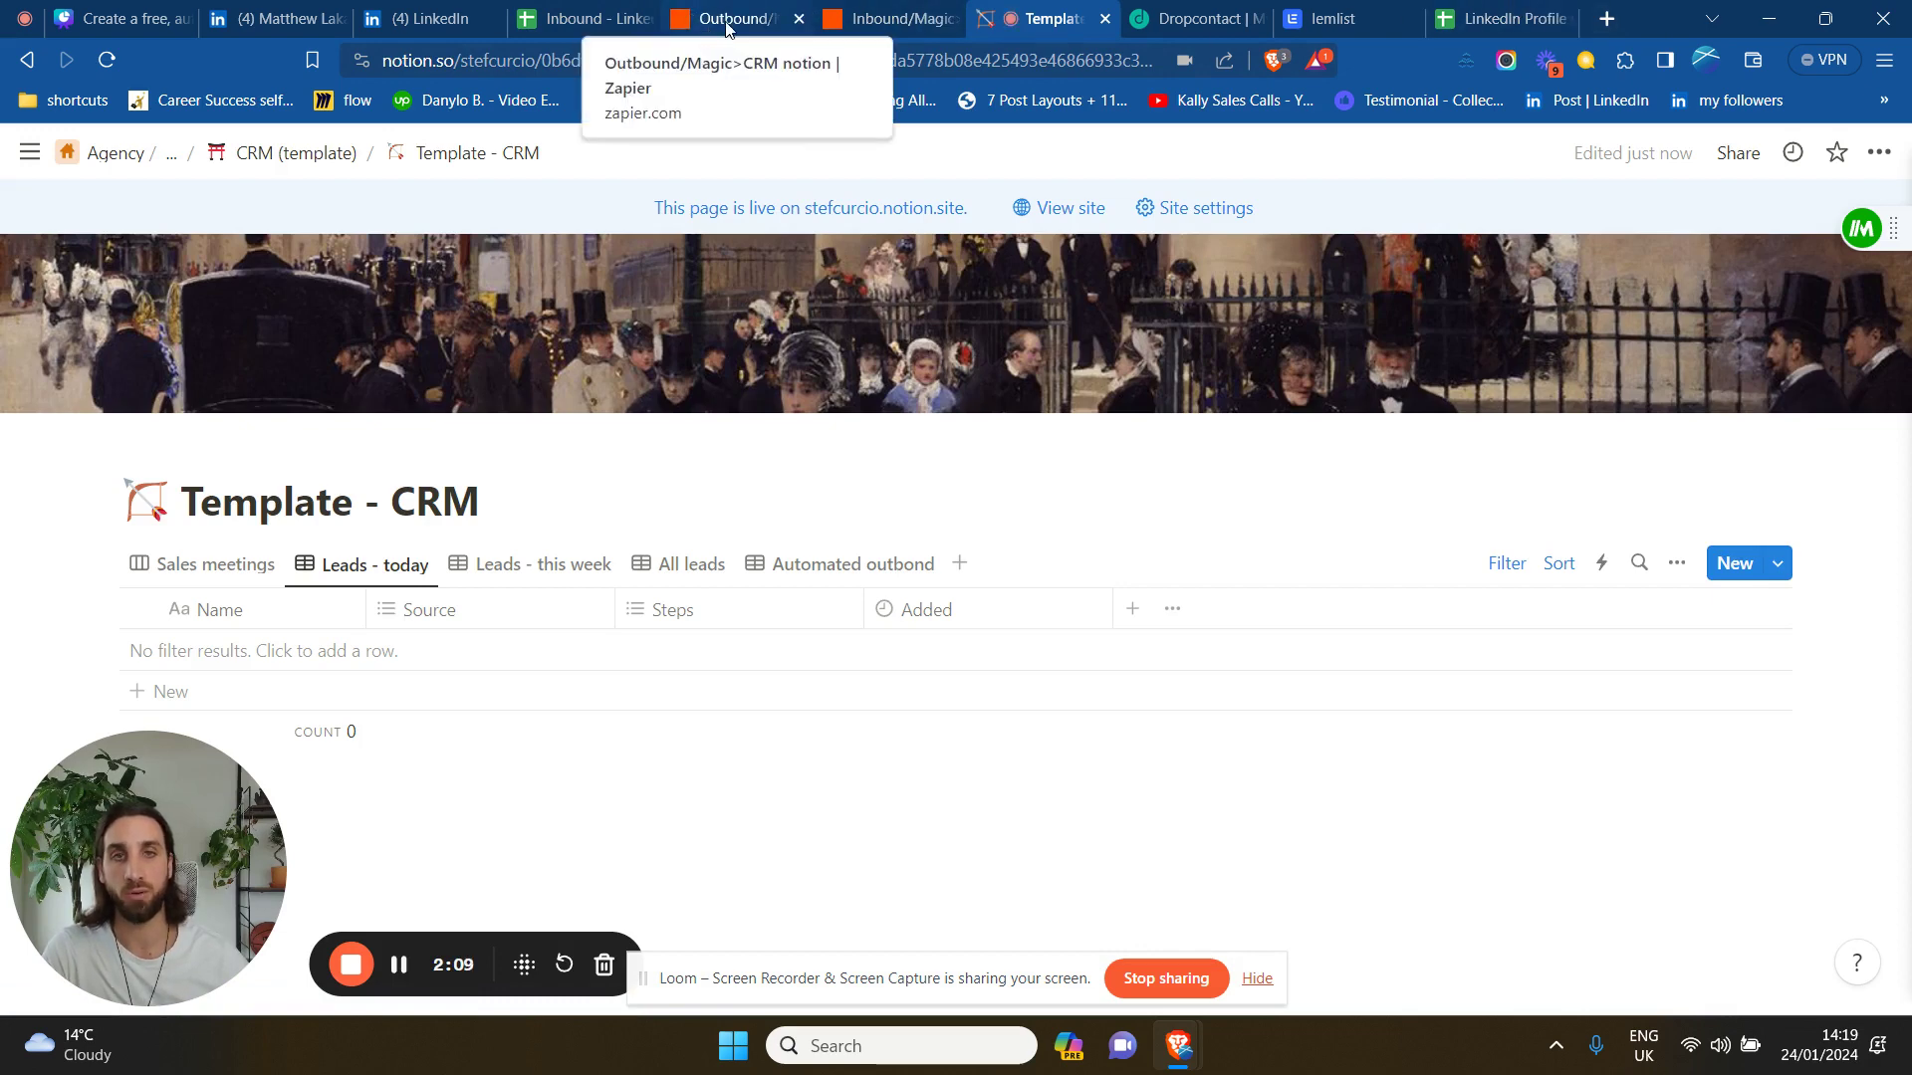
left_click(1487, 12)
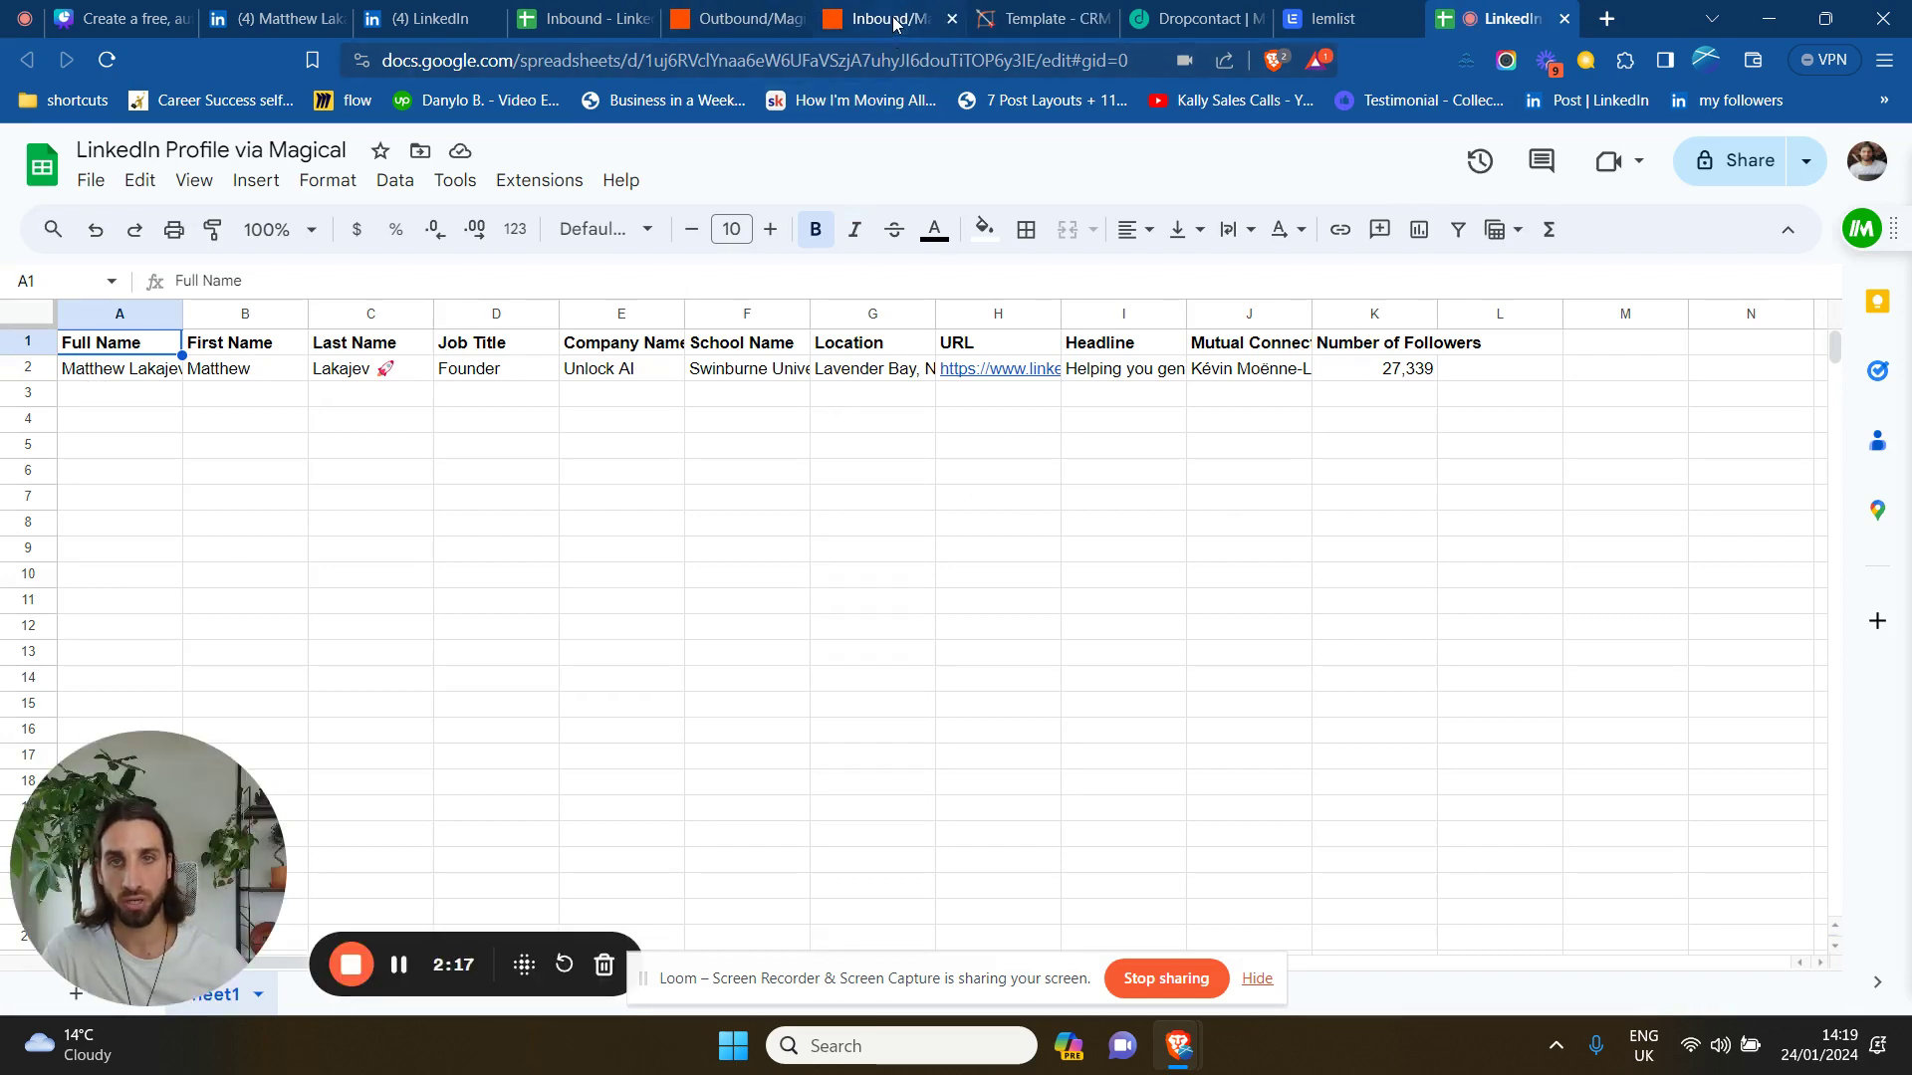
left_click(1048, 28)
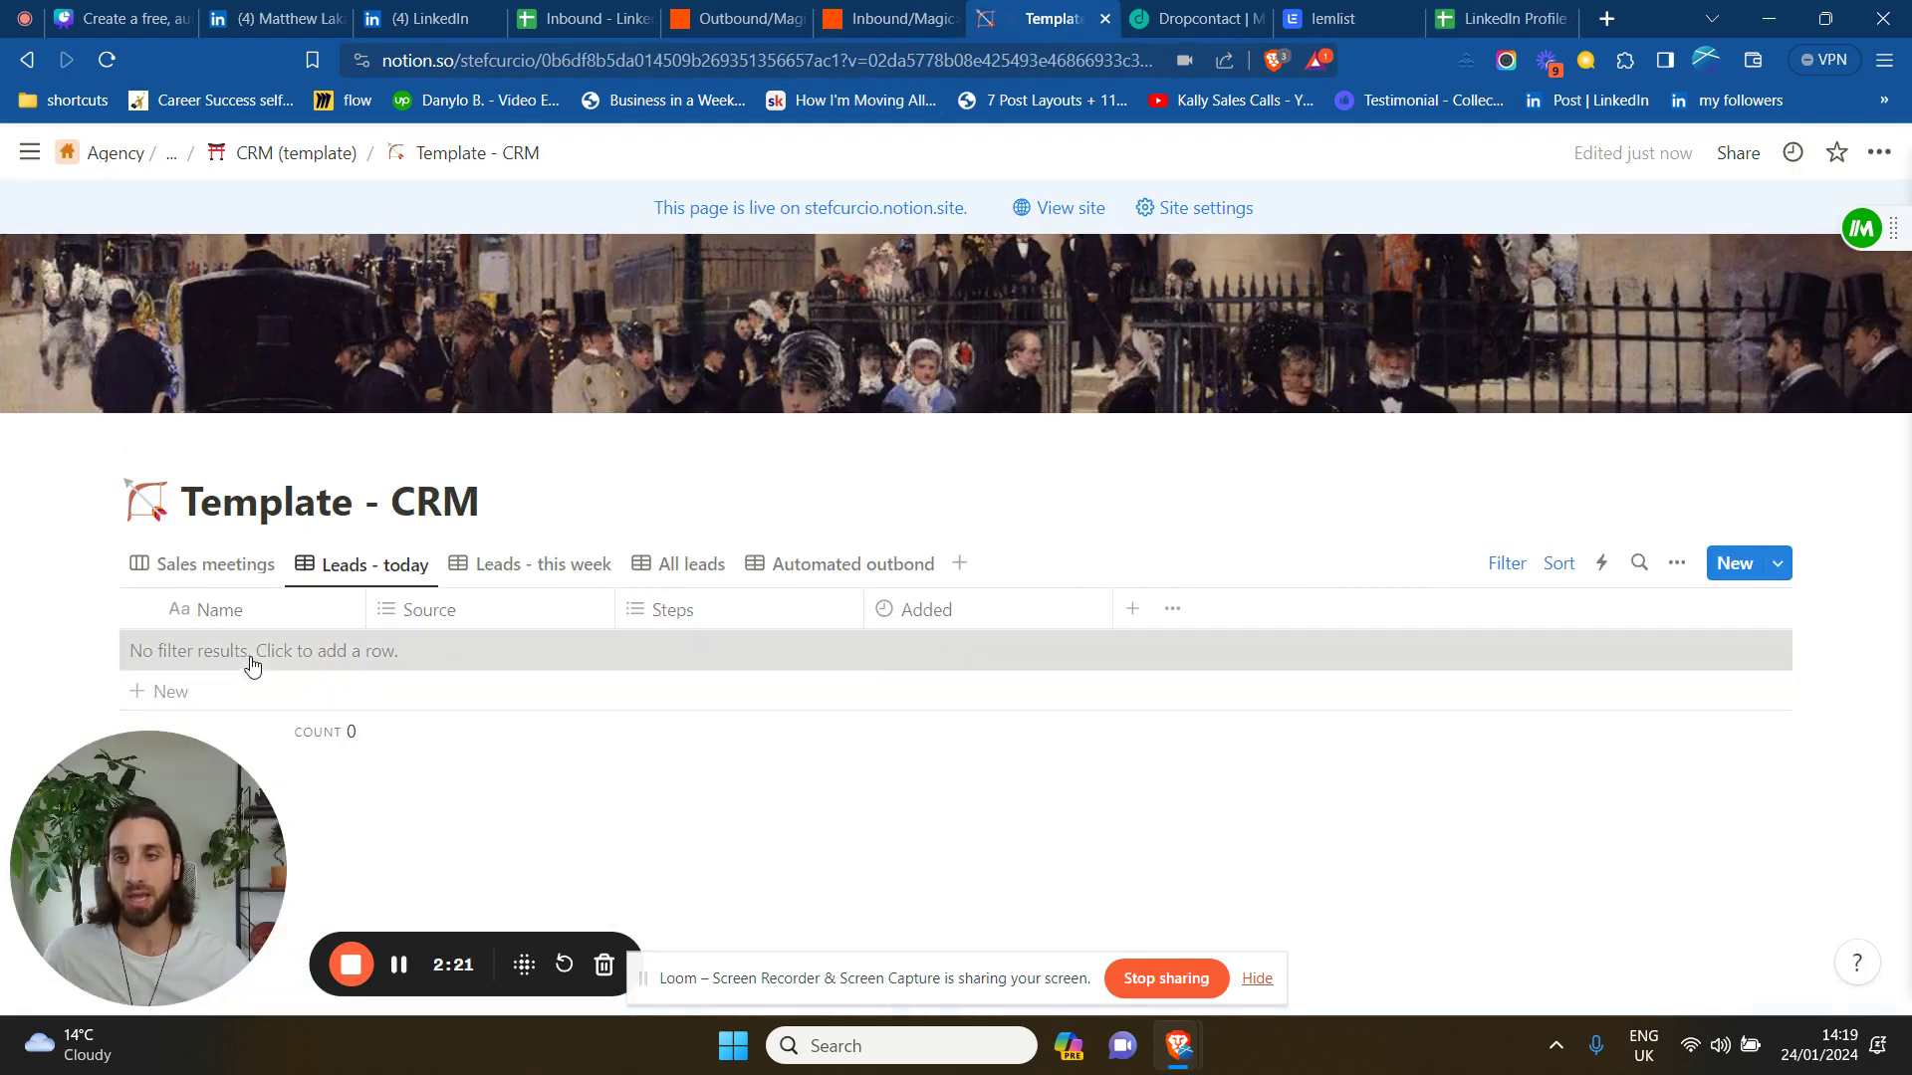
Add a new lead row to the 'Leads - today' table with a test first name.
left_click(261, 667)
type("Stef")
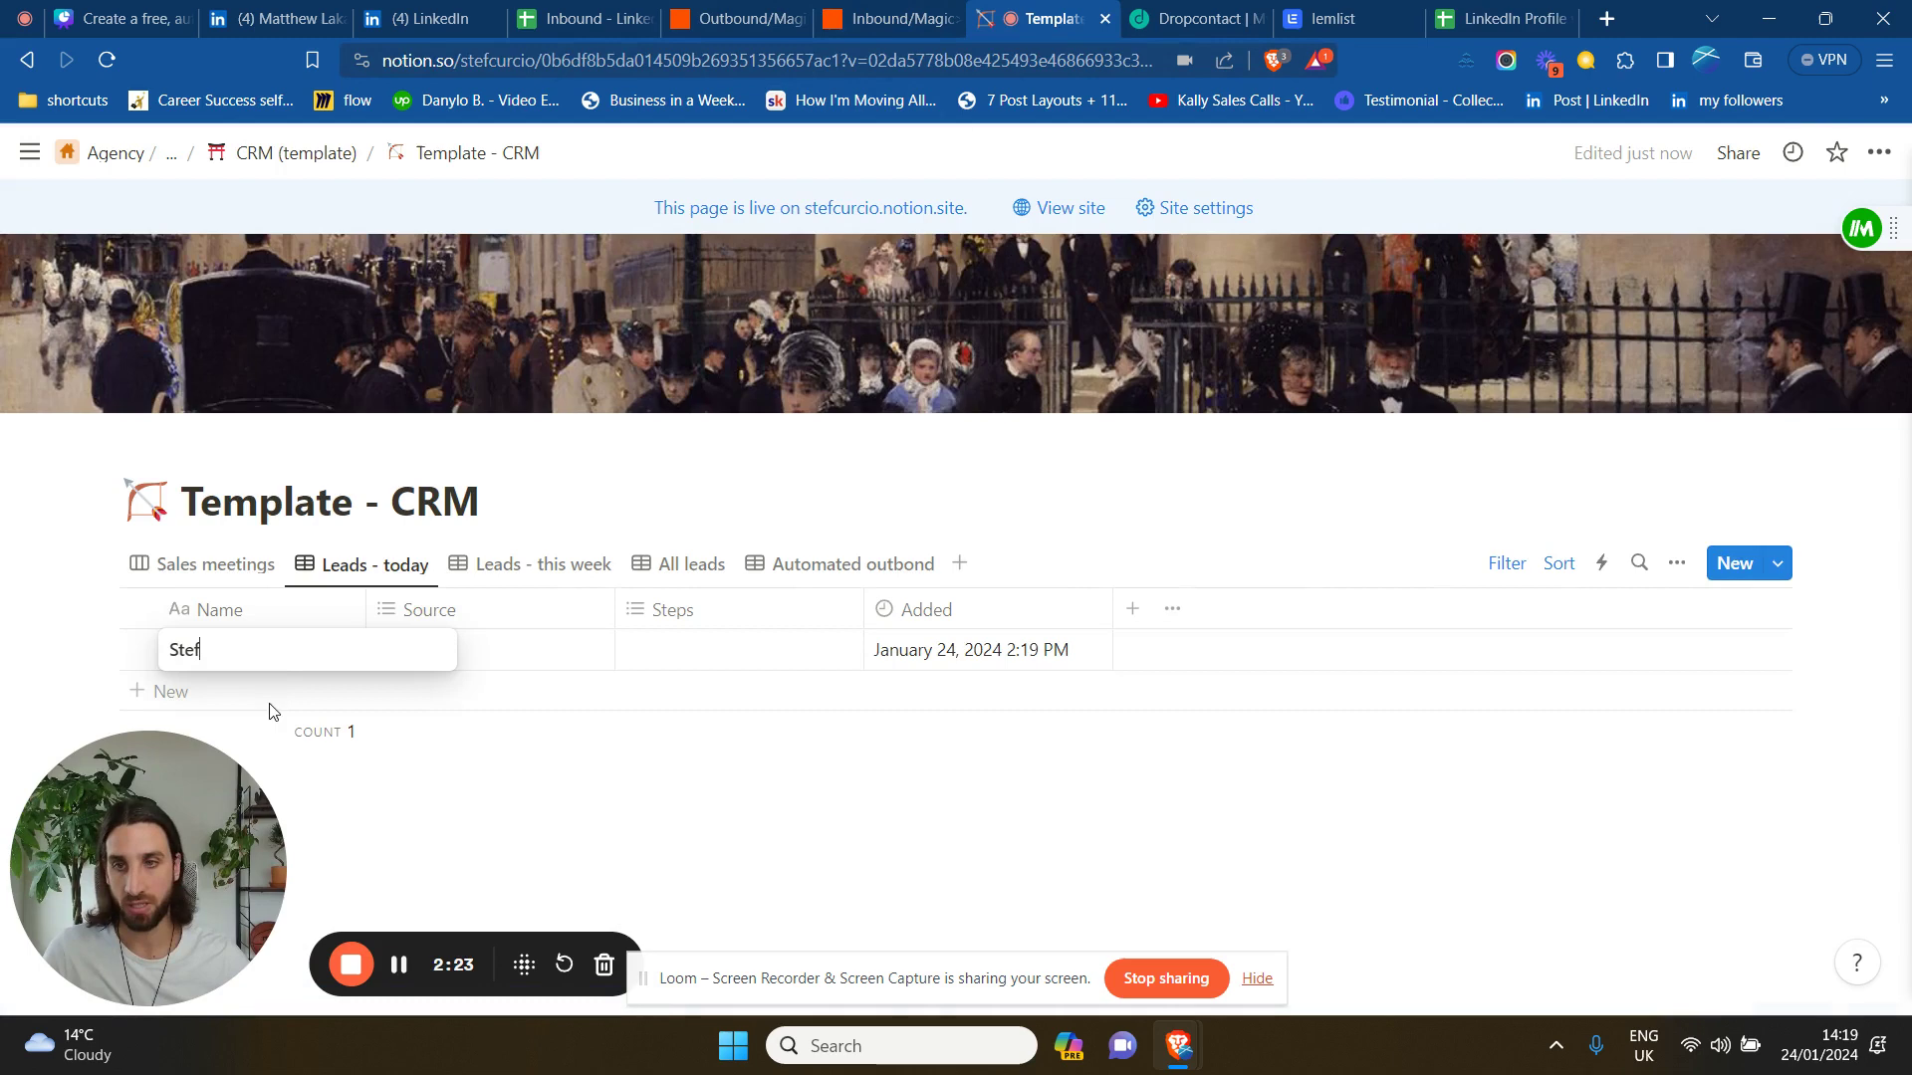
key("Return")
Try inbound and manual outbound Source tags, clear both, and open the lead's record in side peek.
left_click(526, 666)
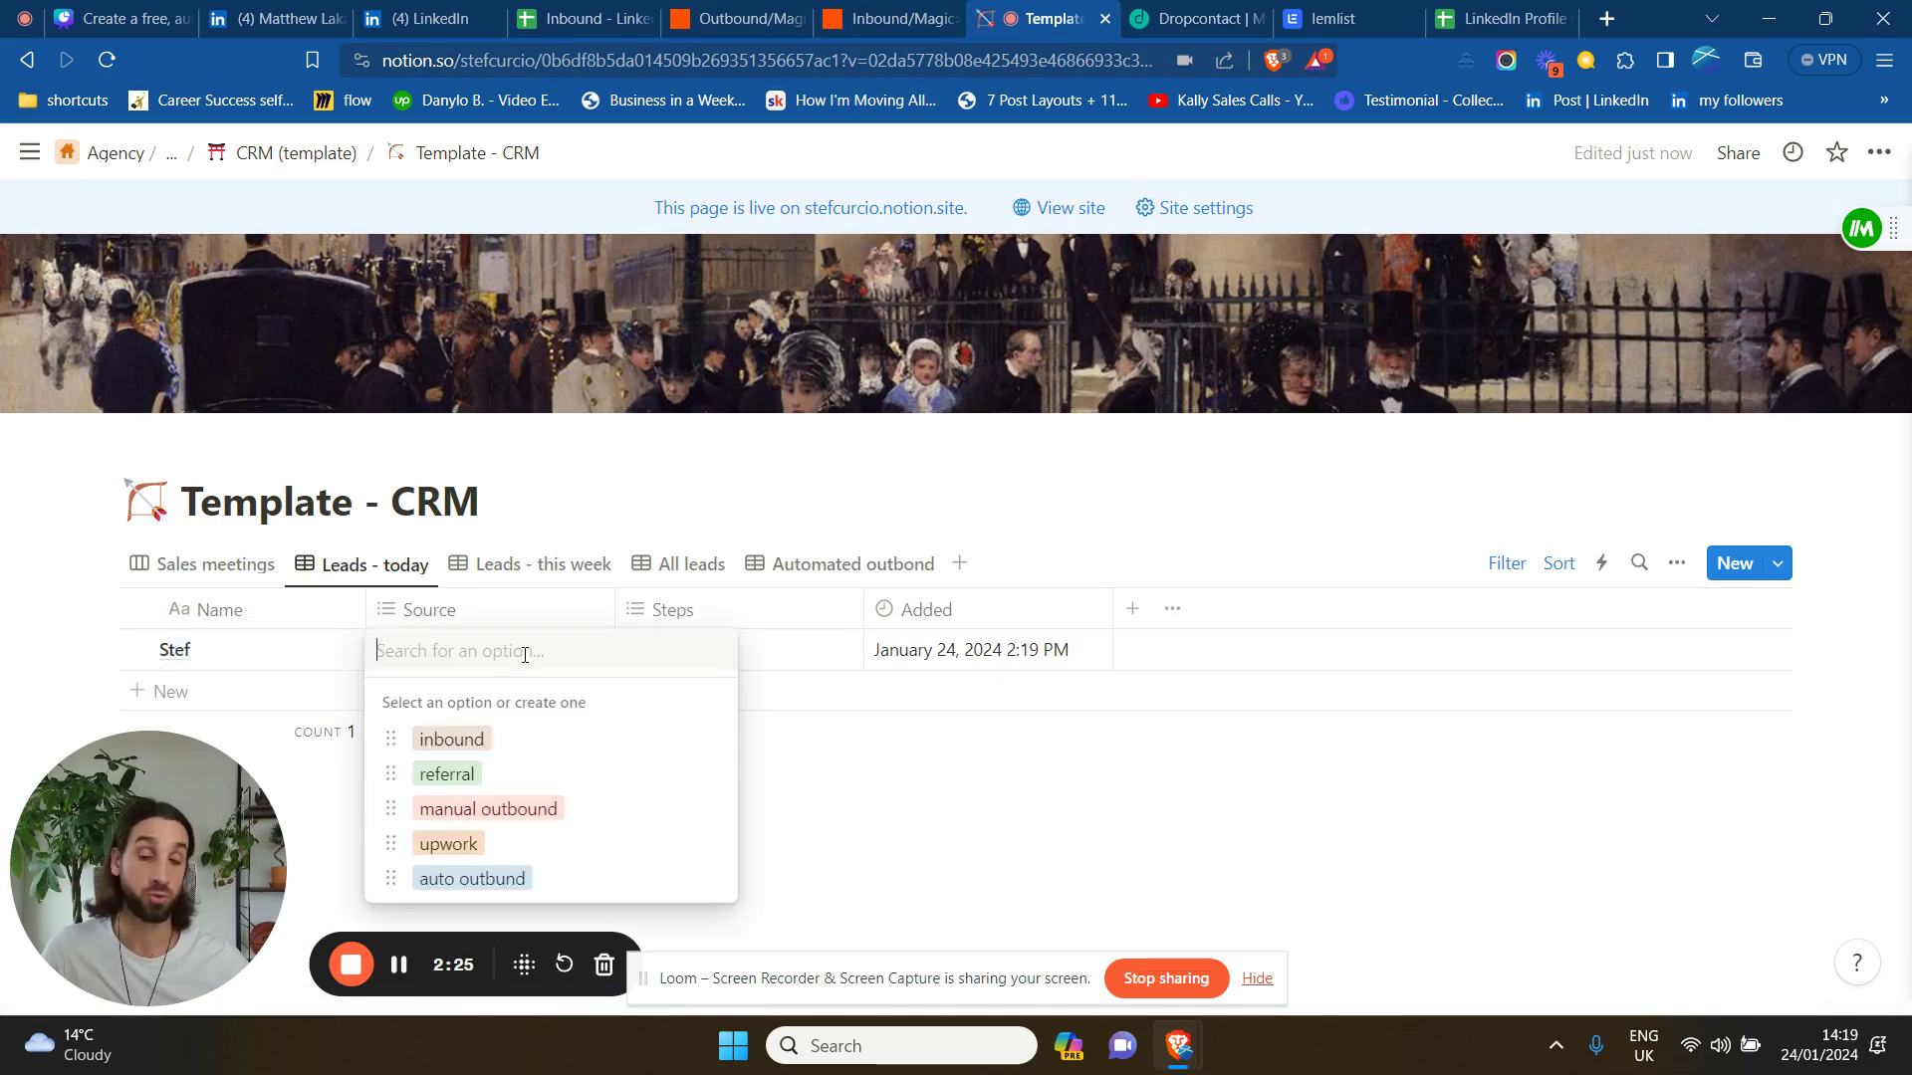
left_click(486, 757)
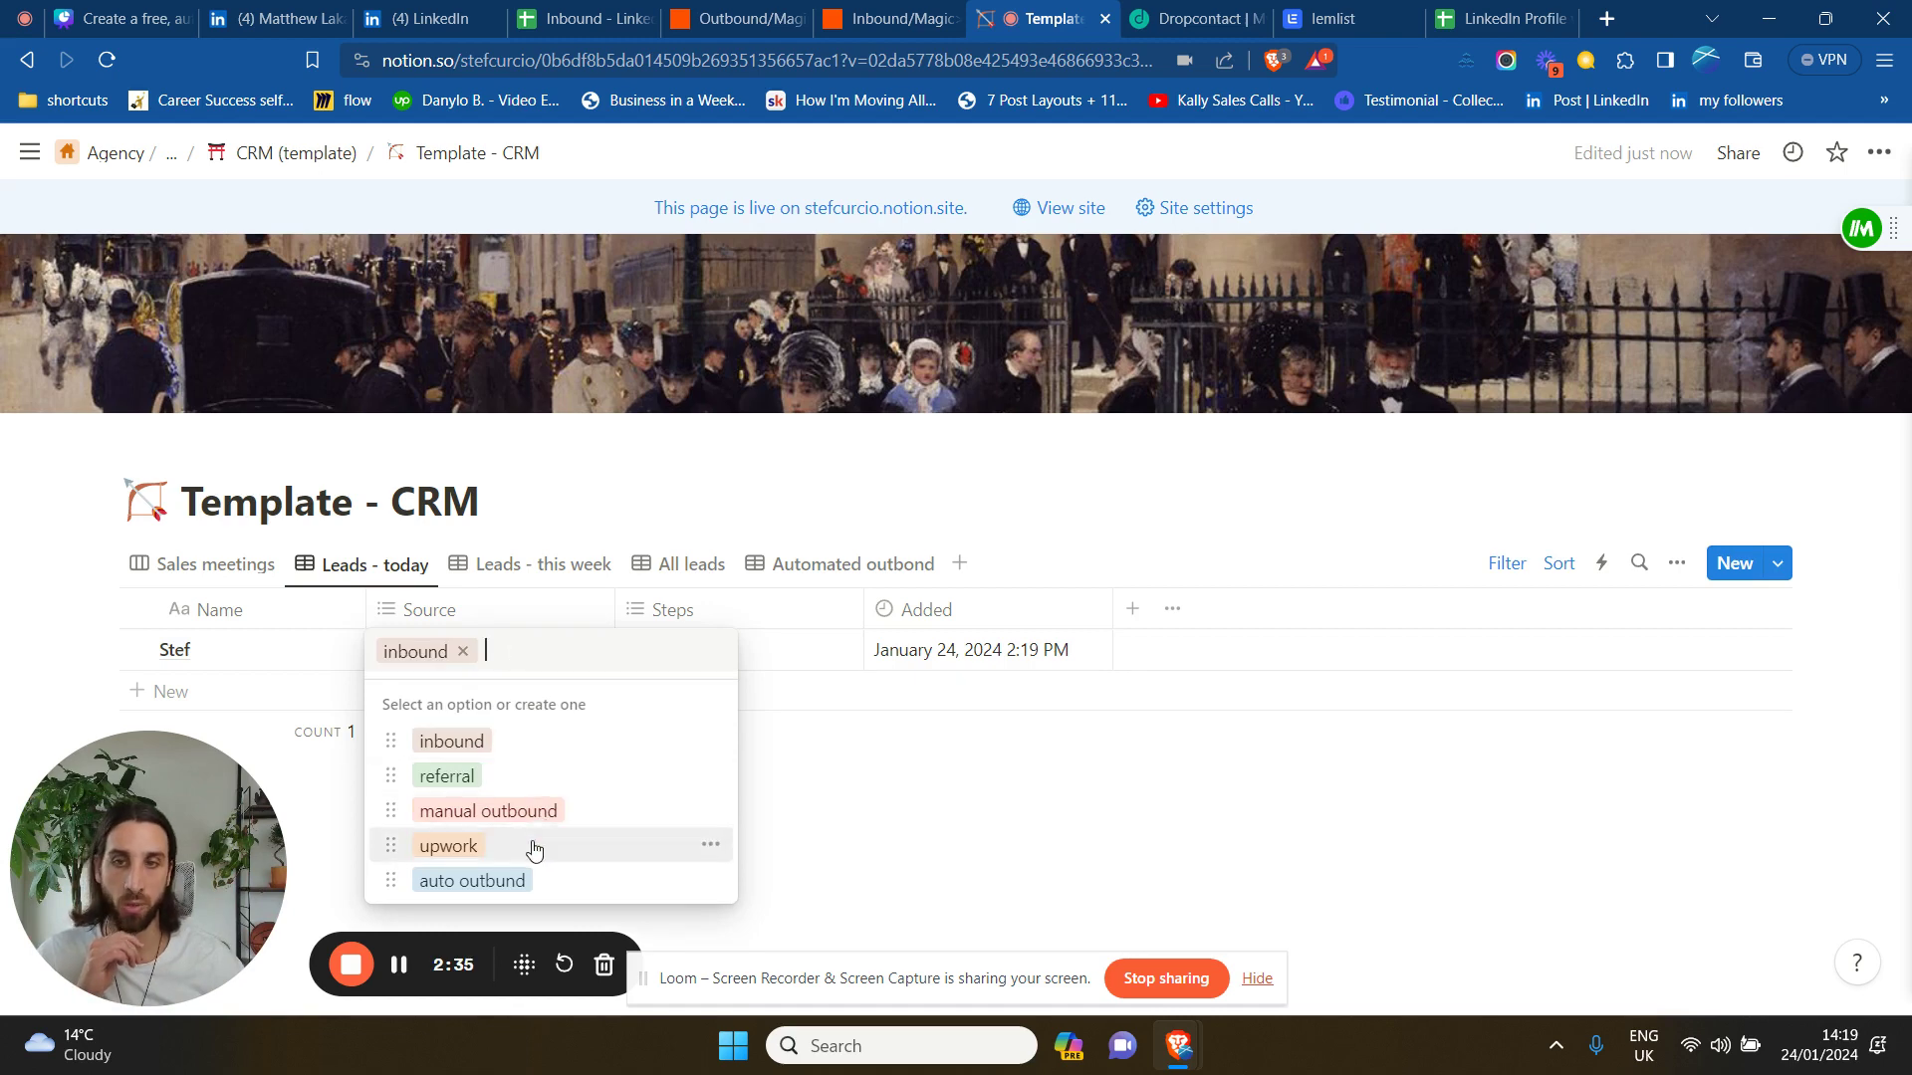
left_click(523, 810)
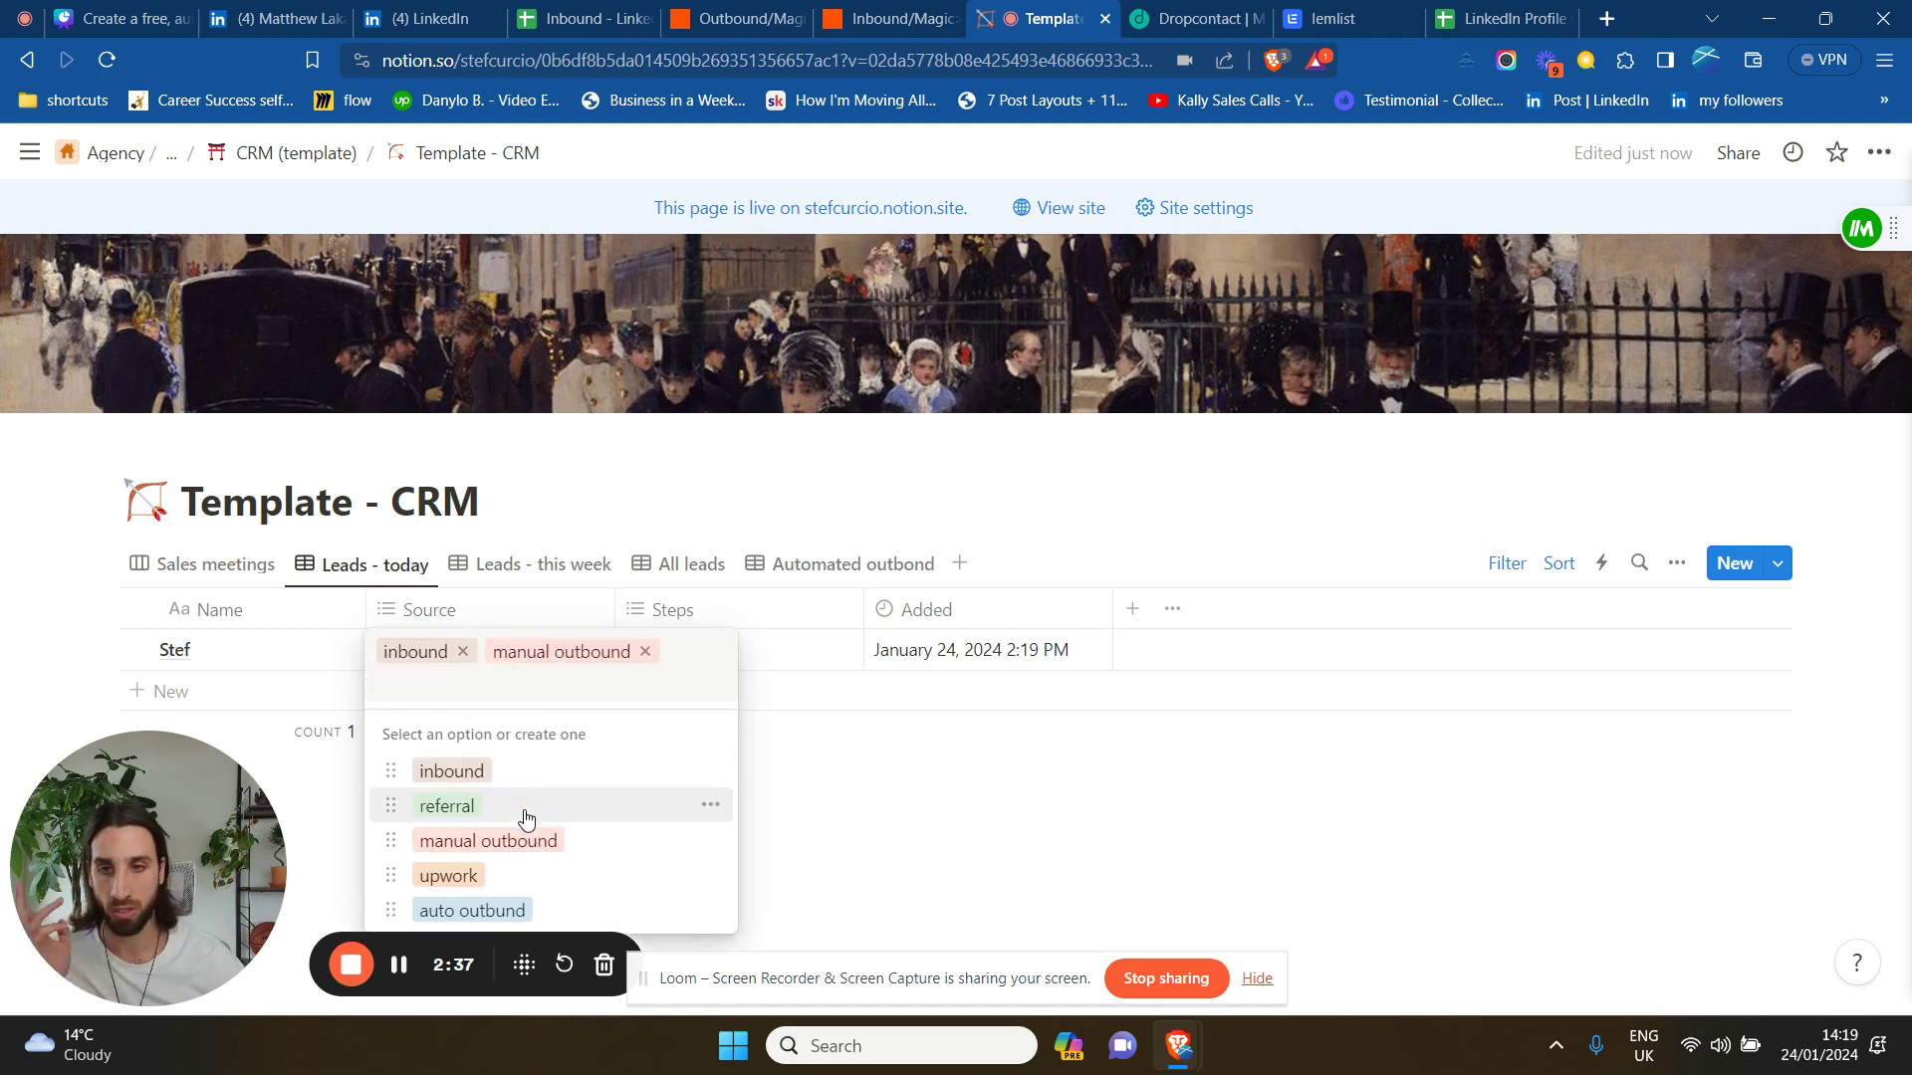
left_click(463, 652)
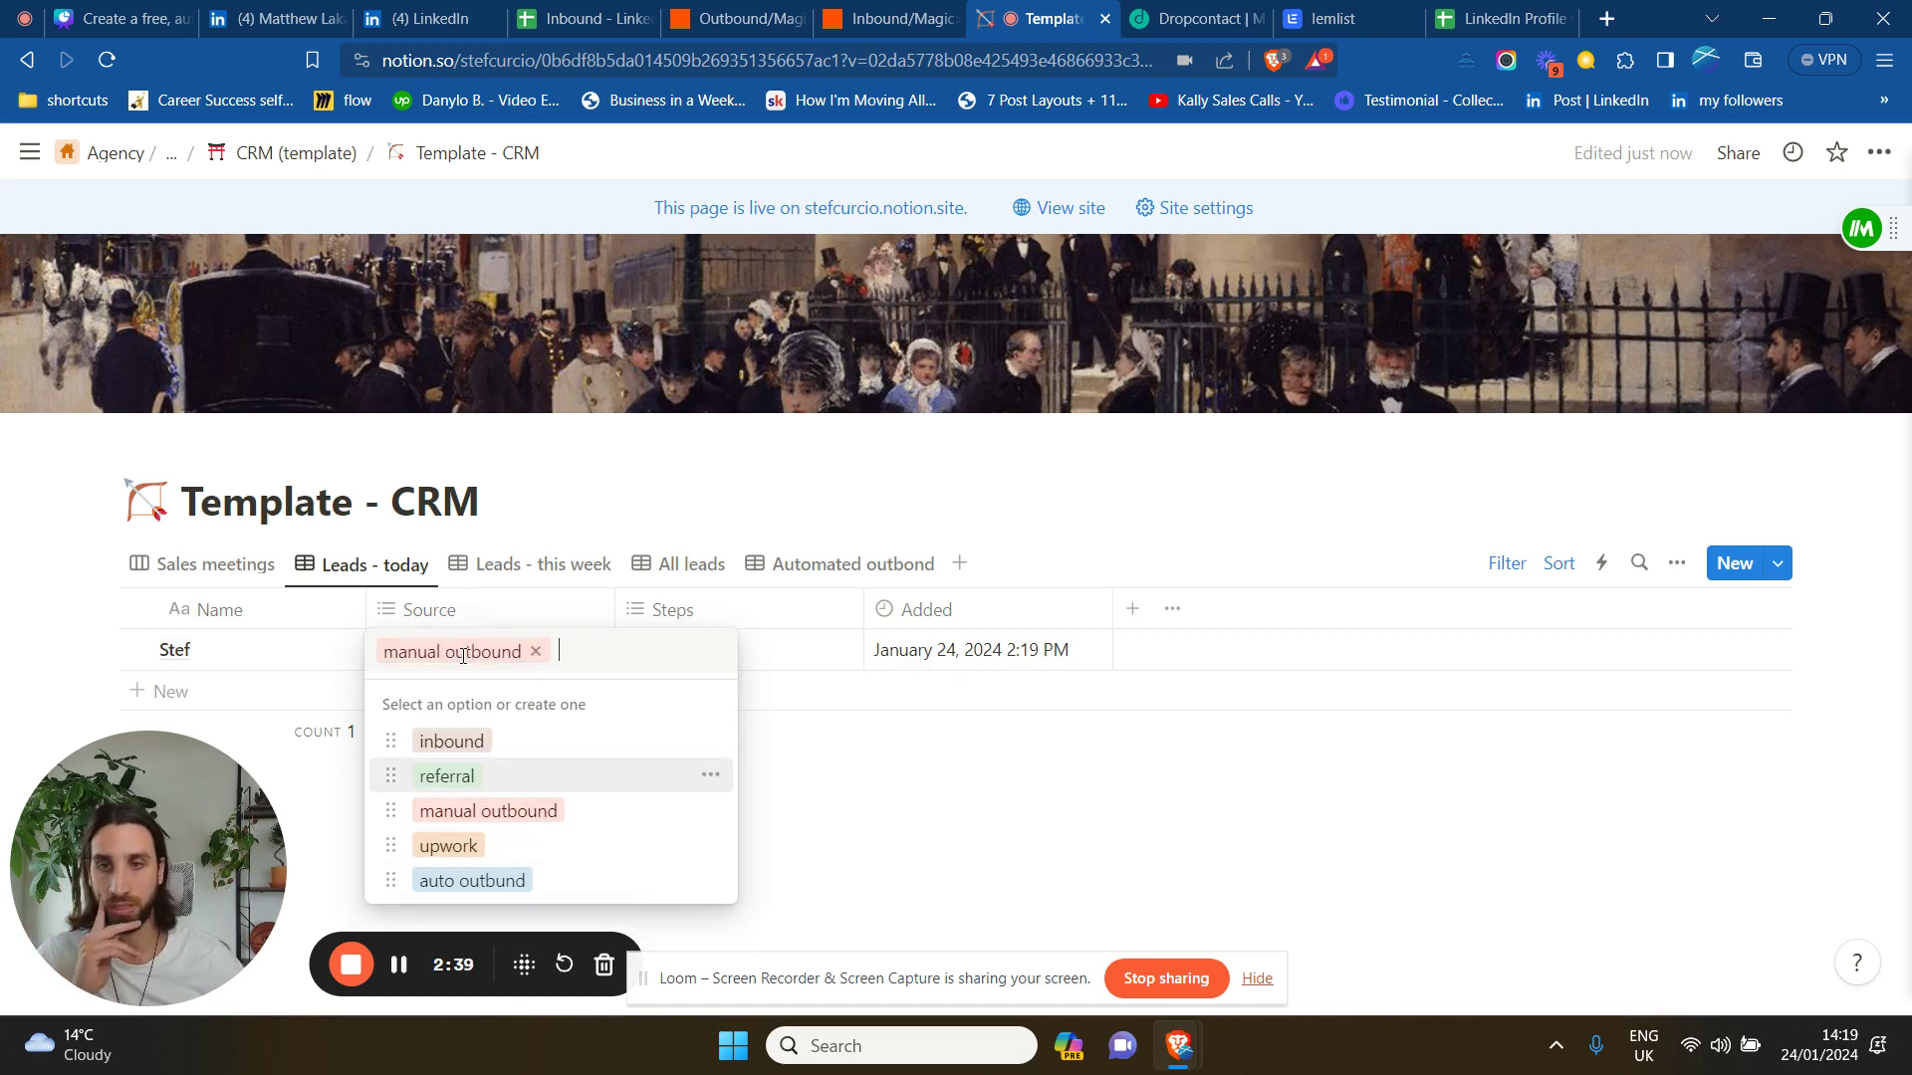
left_click(541, 652)
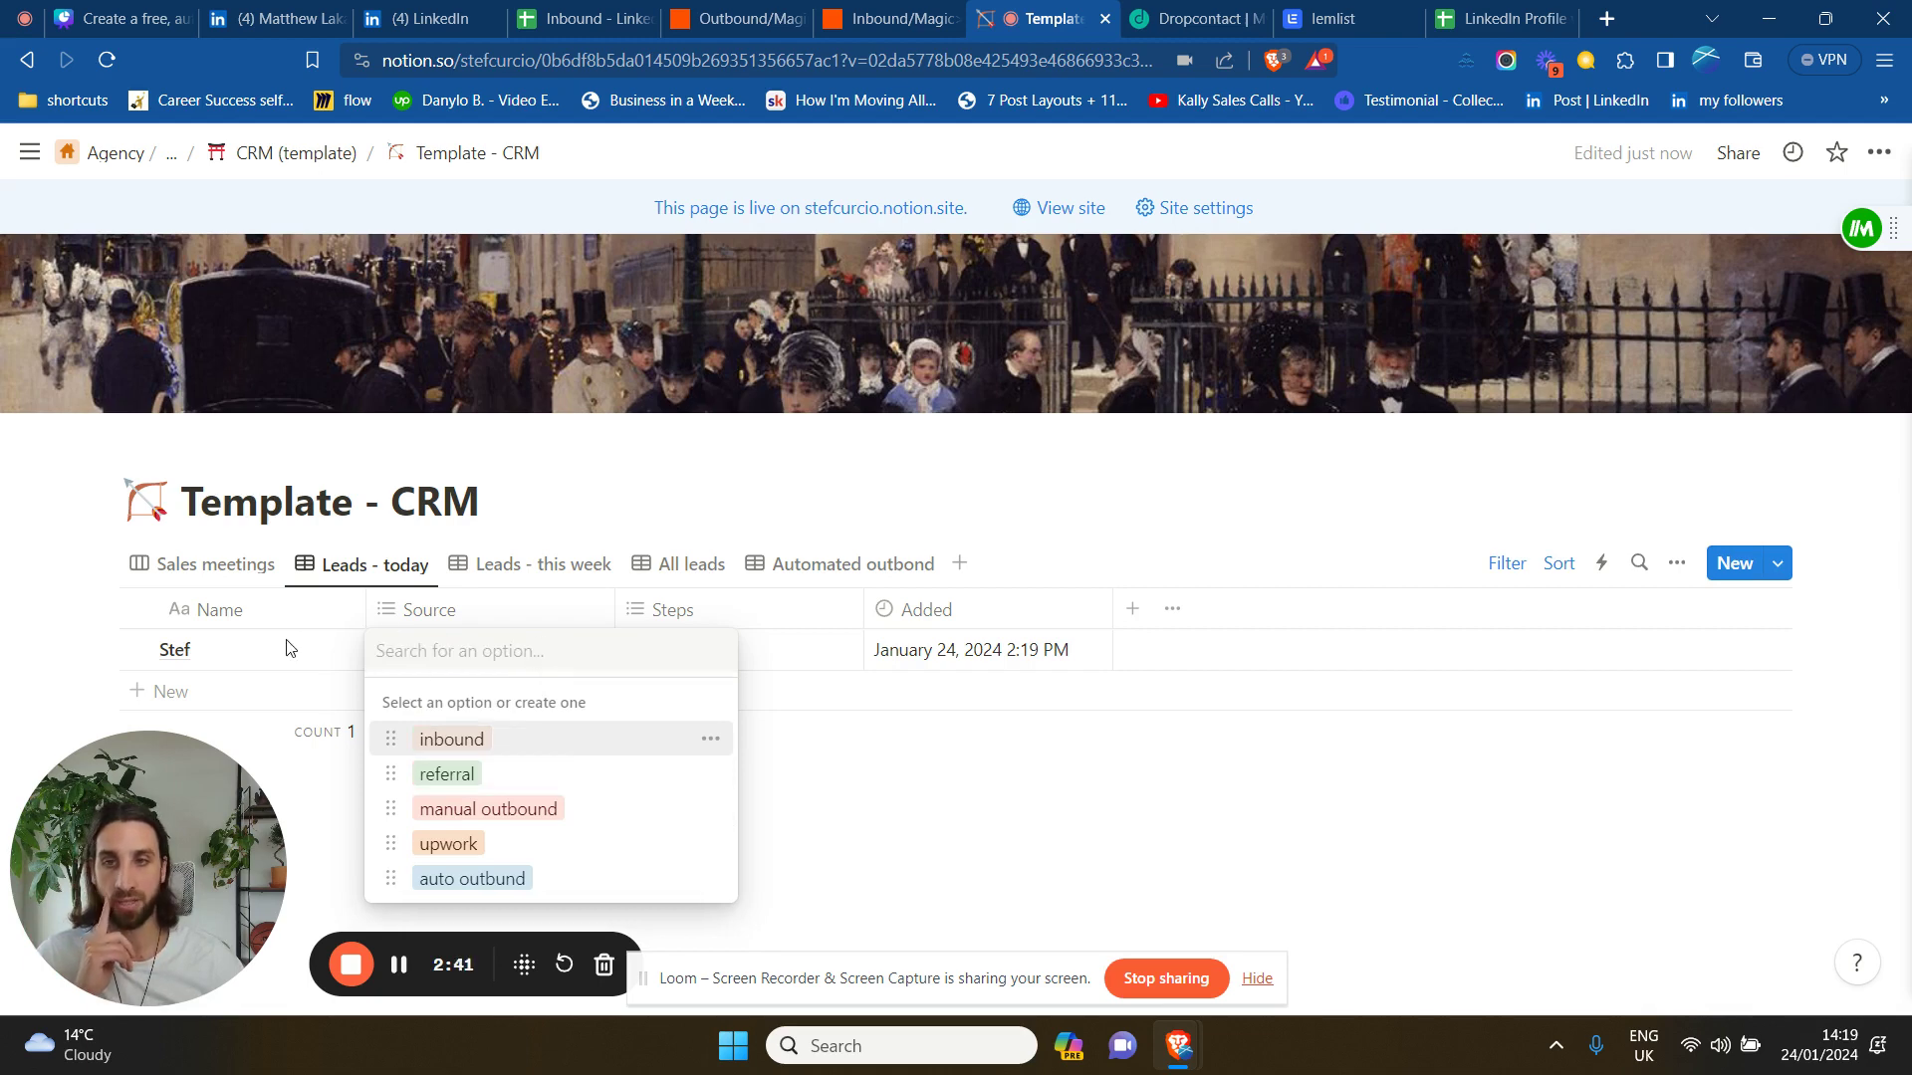
left_click(304, 657)
left_click(320, 661)
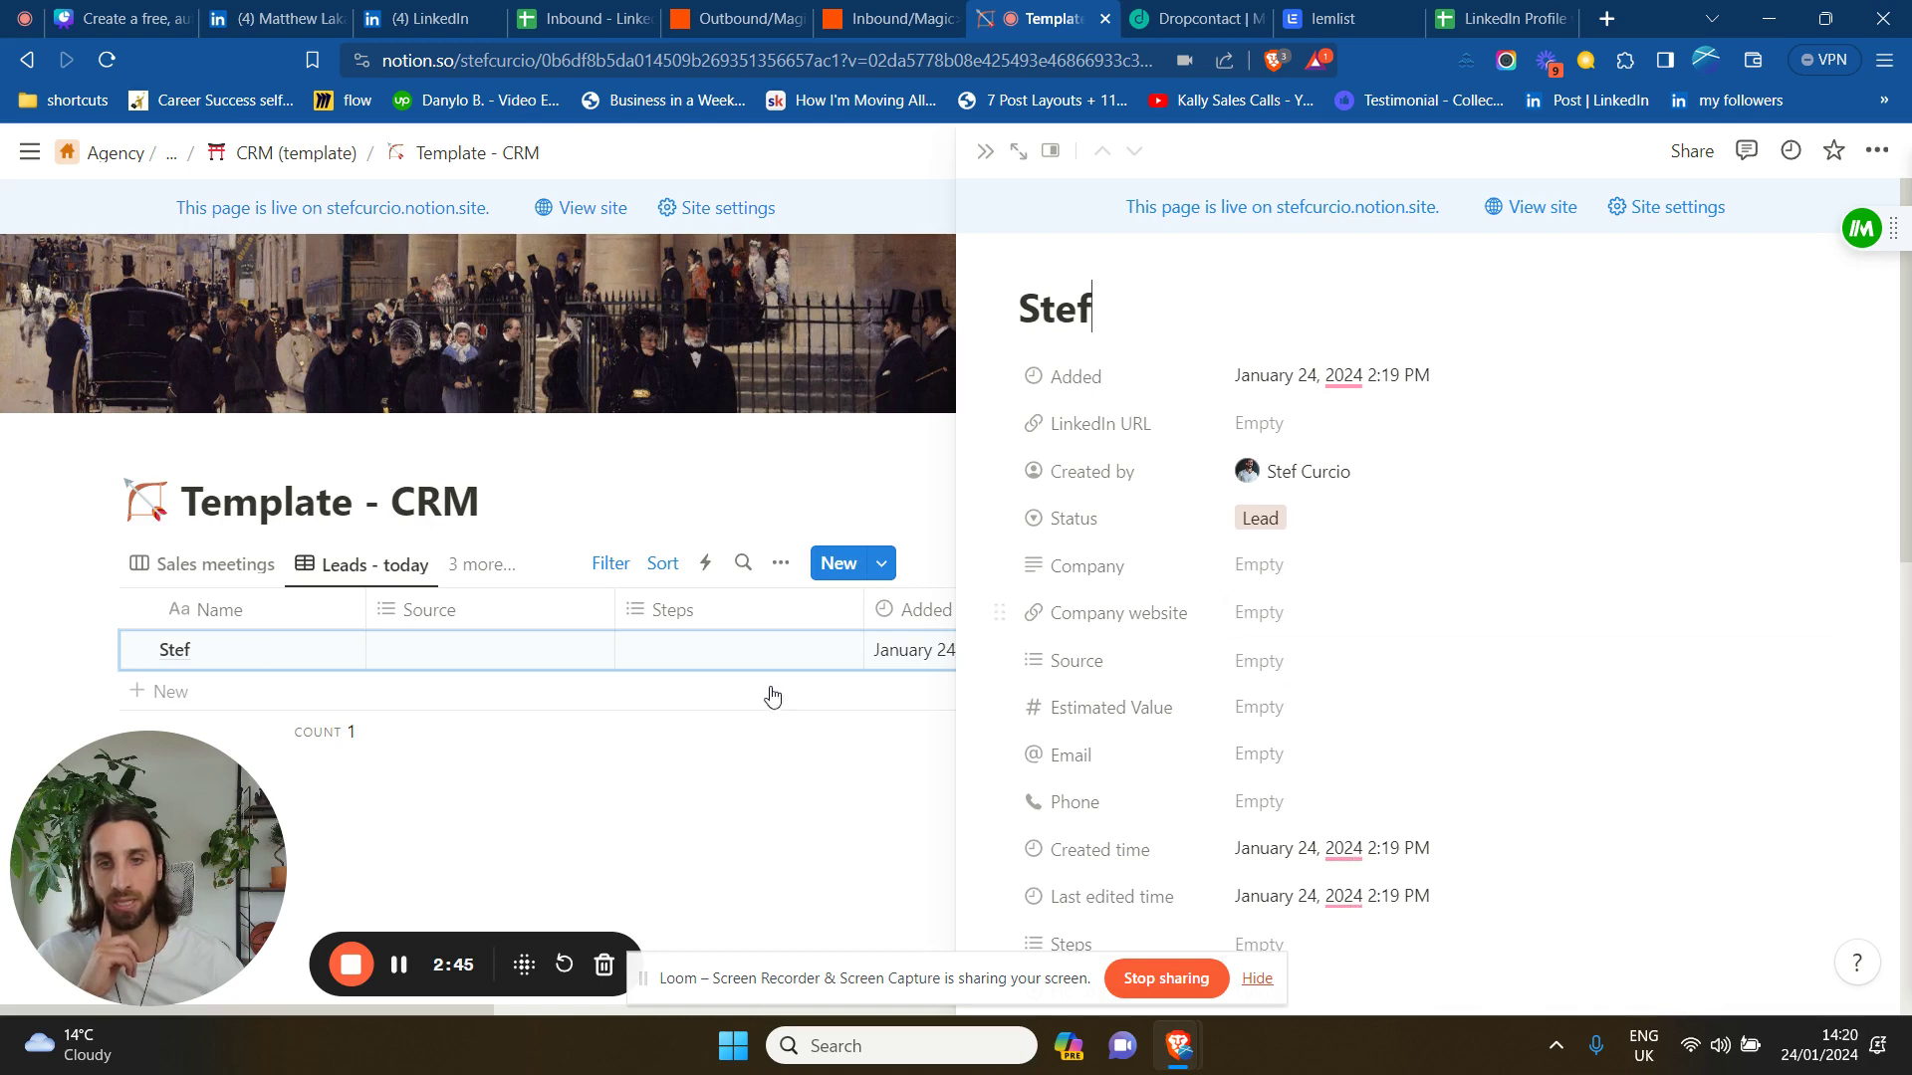
left_click(428, 732)
left_click(554, 825)
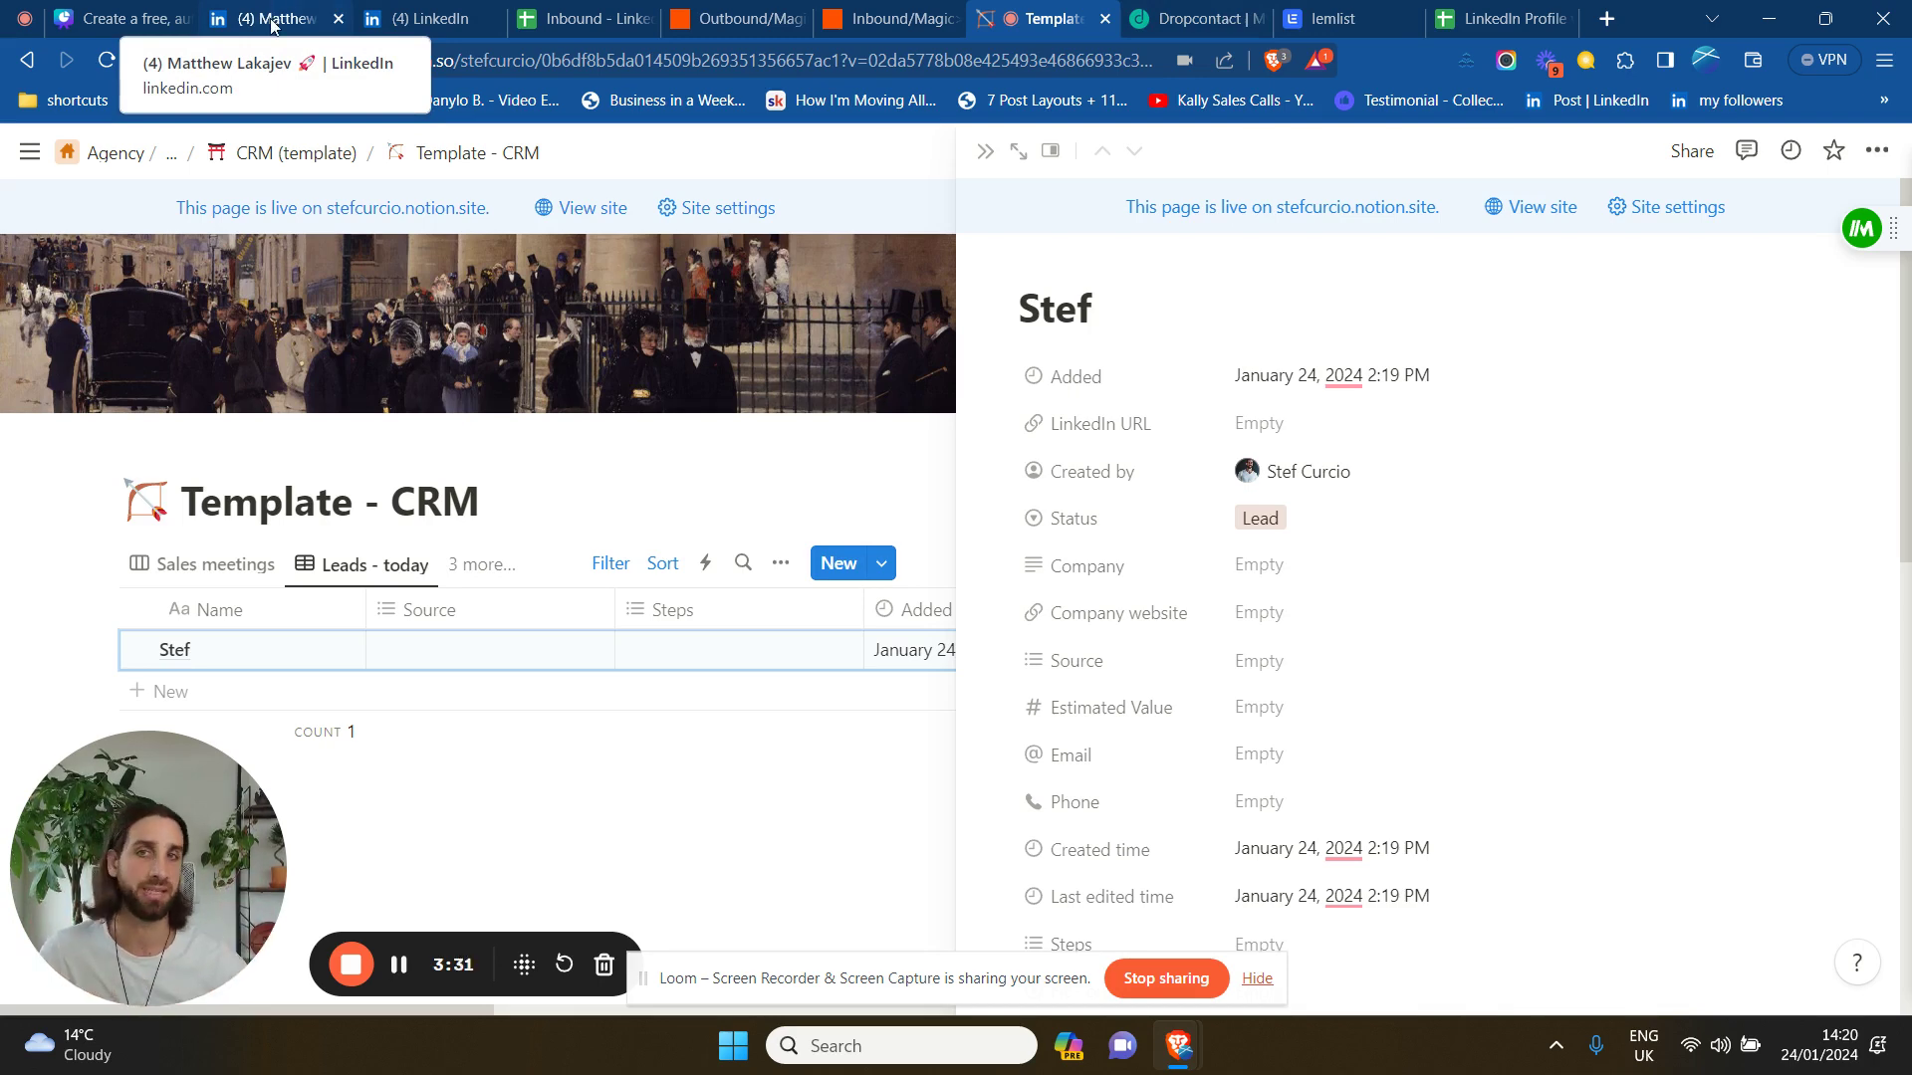
Scroll through LinkedIn's sent connection invitations with their personalised messages.
left_click(436, 8)
scroll(524, 482, "down", 12)
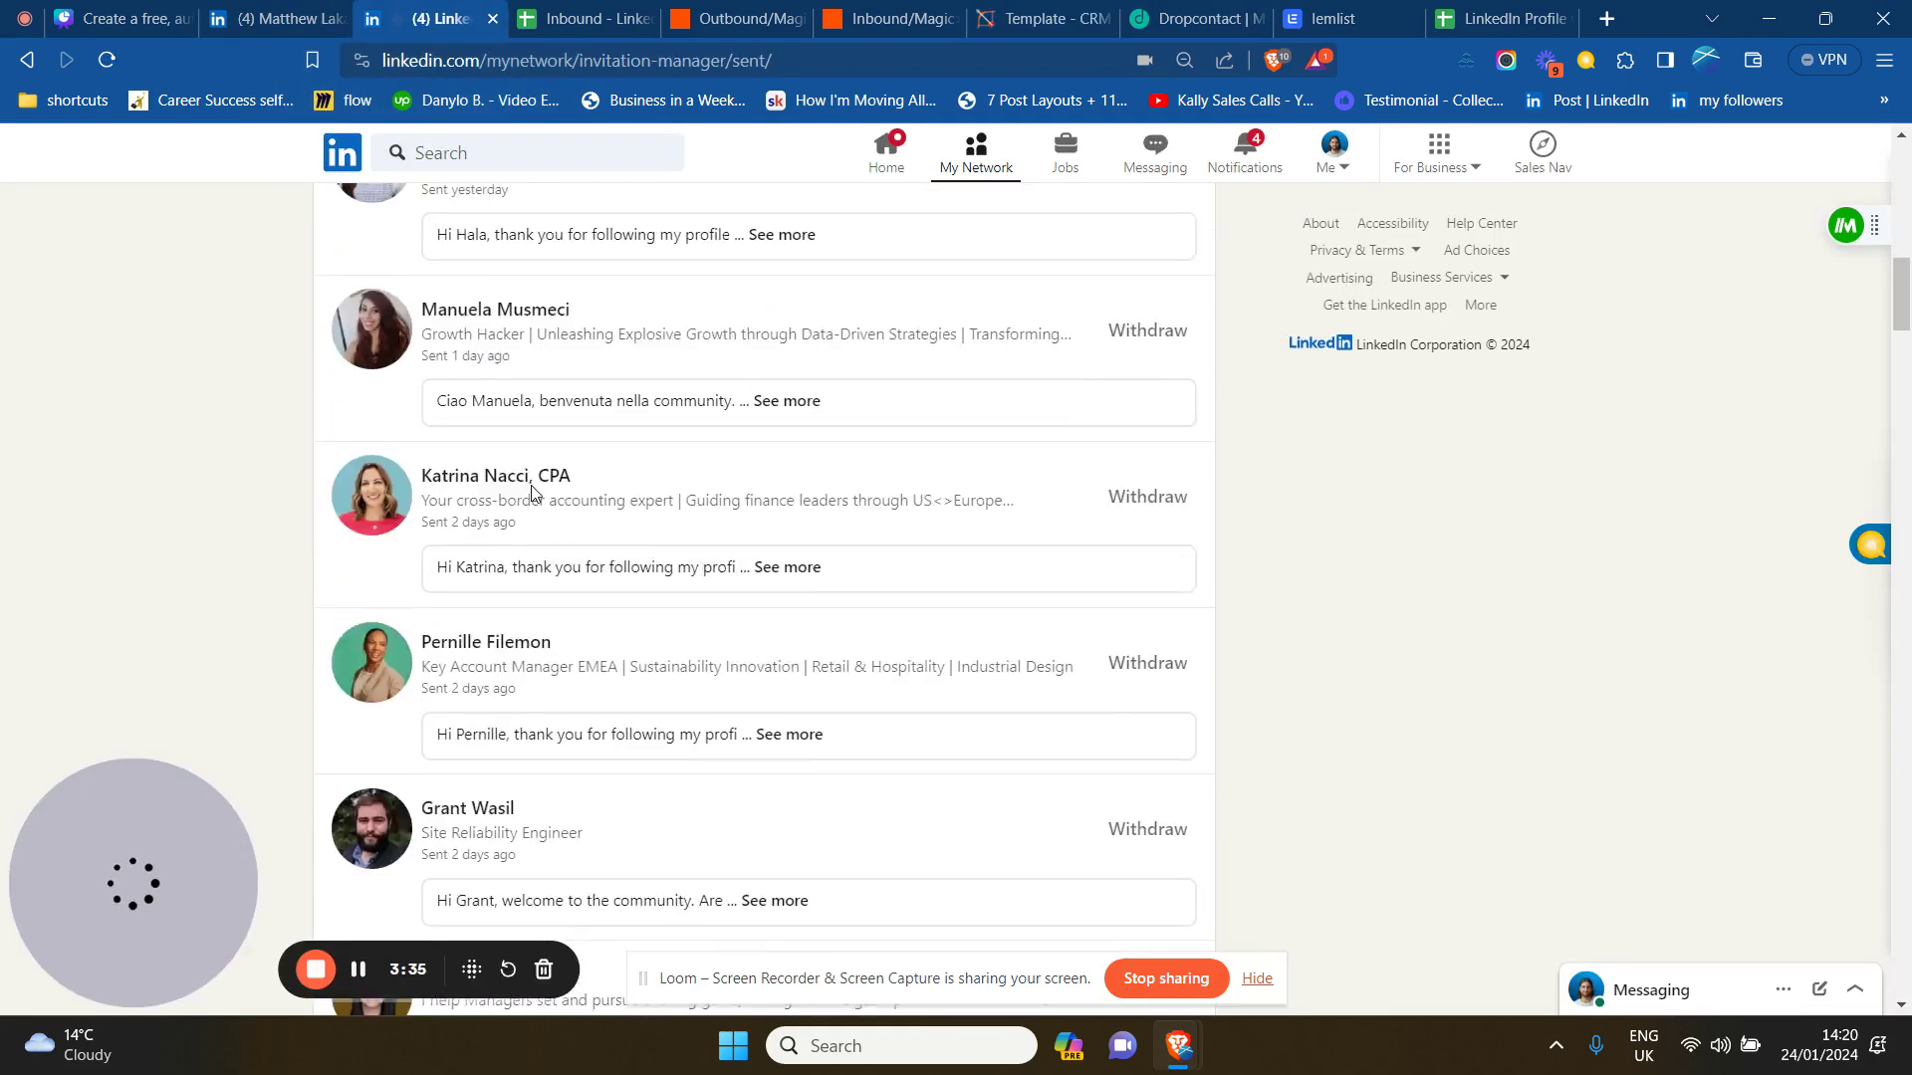
scroll(533, 490, "down", 20)
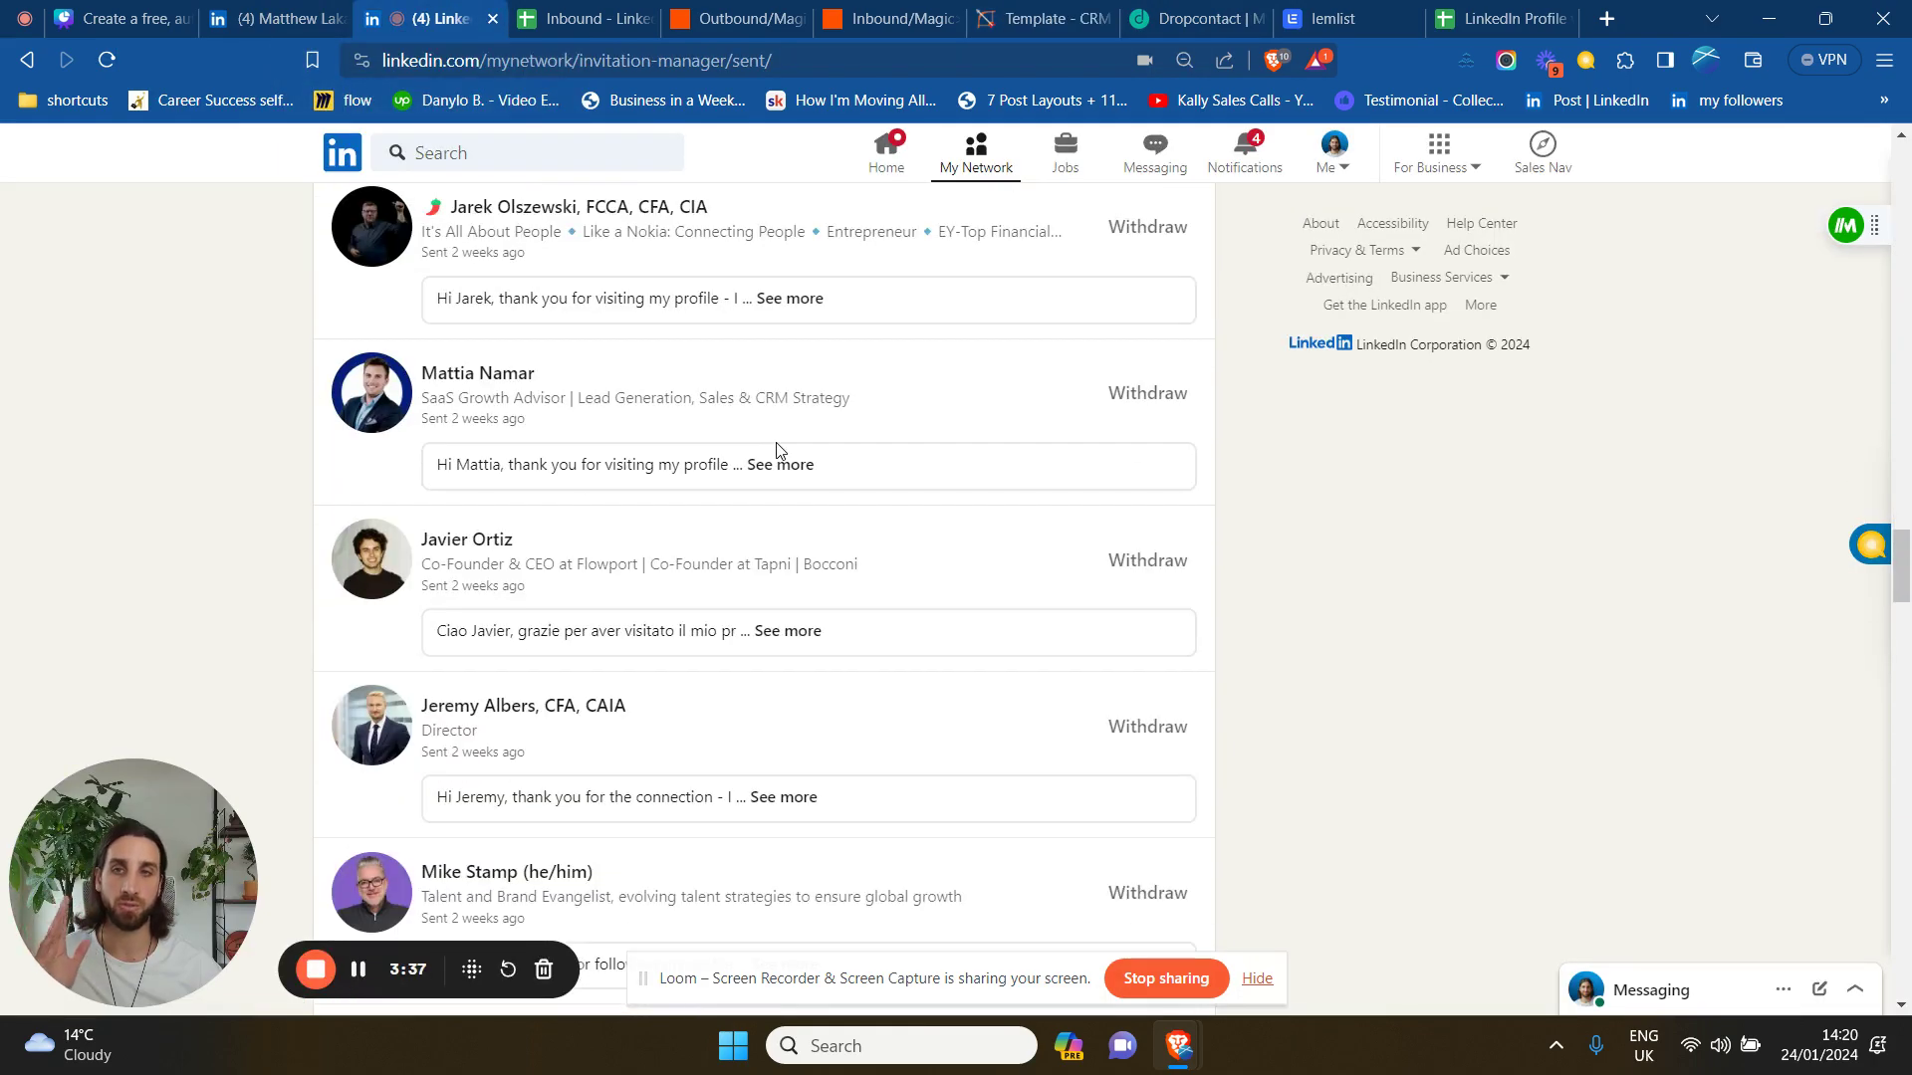
scroll(782, 448, "down", 15)
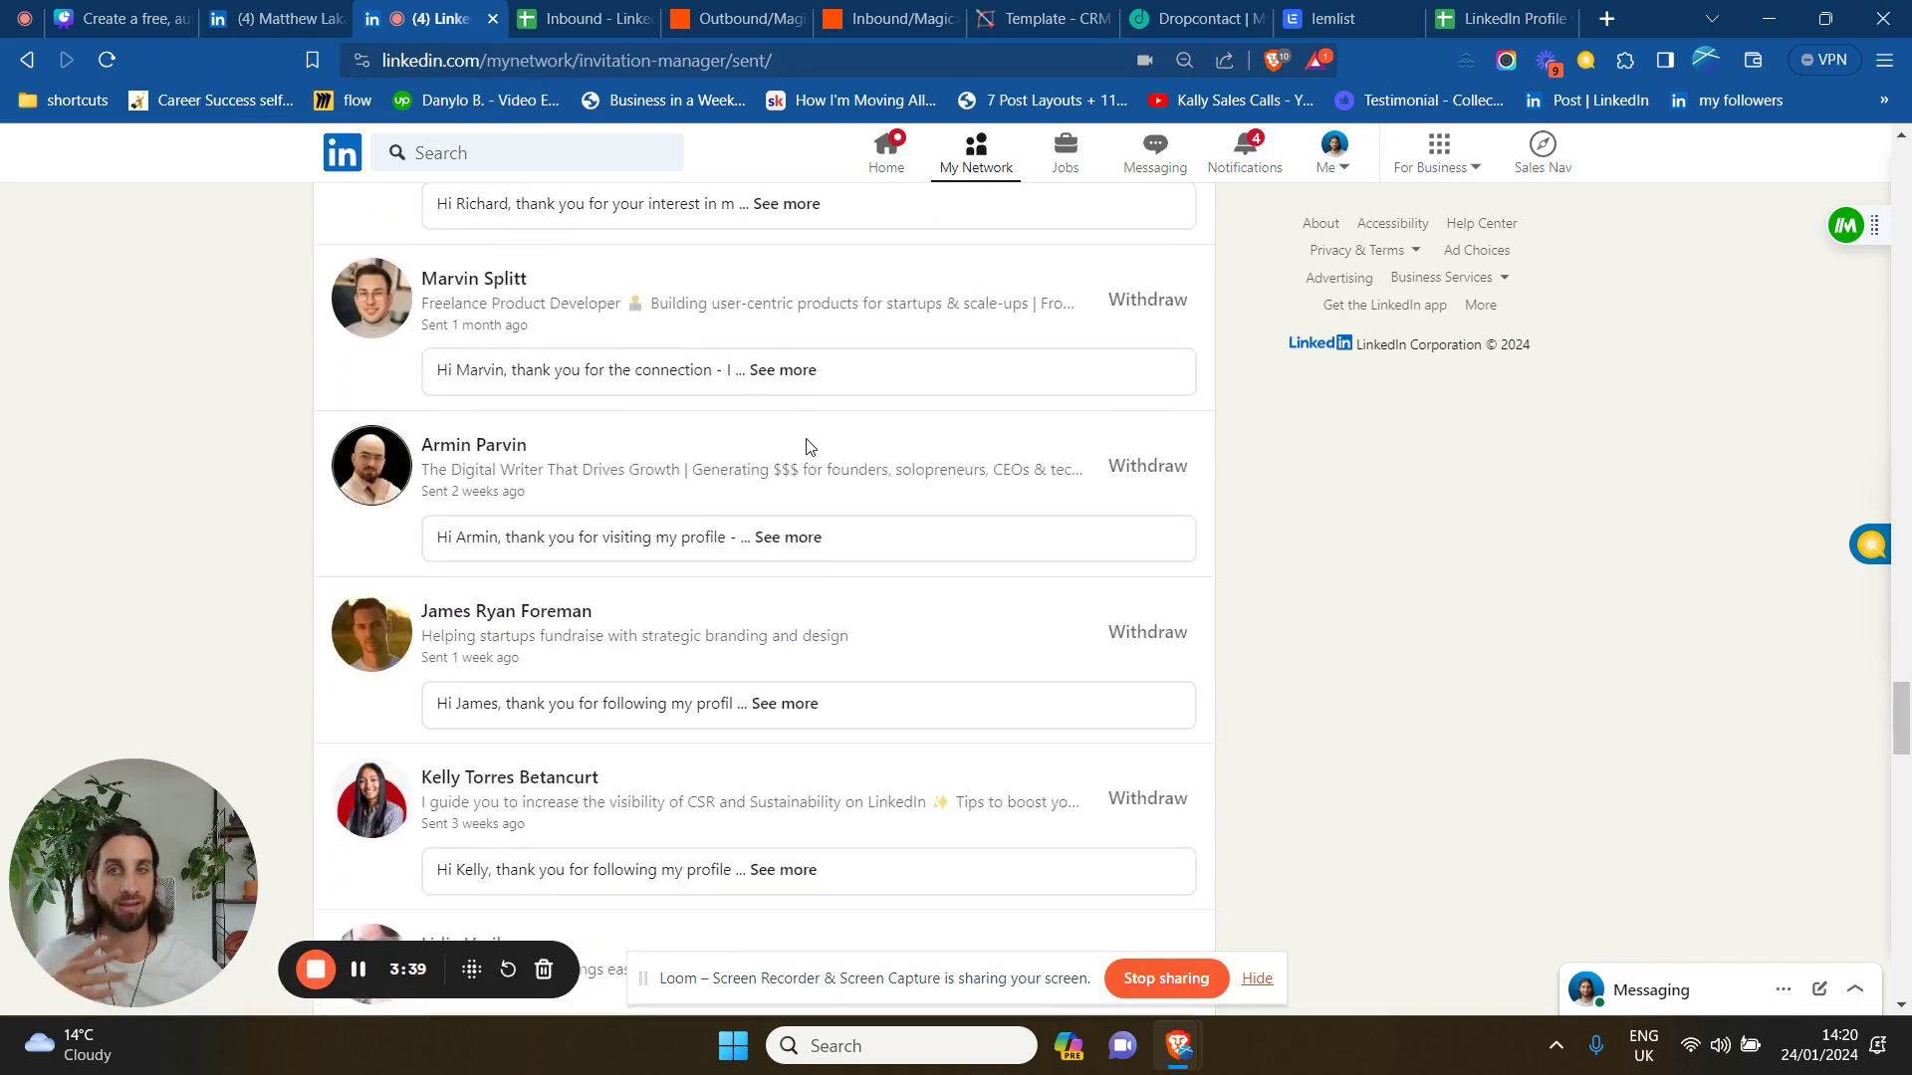
scroll(517, 468, "down", 5)
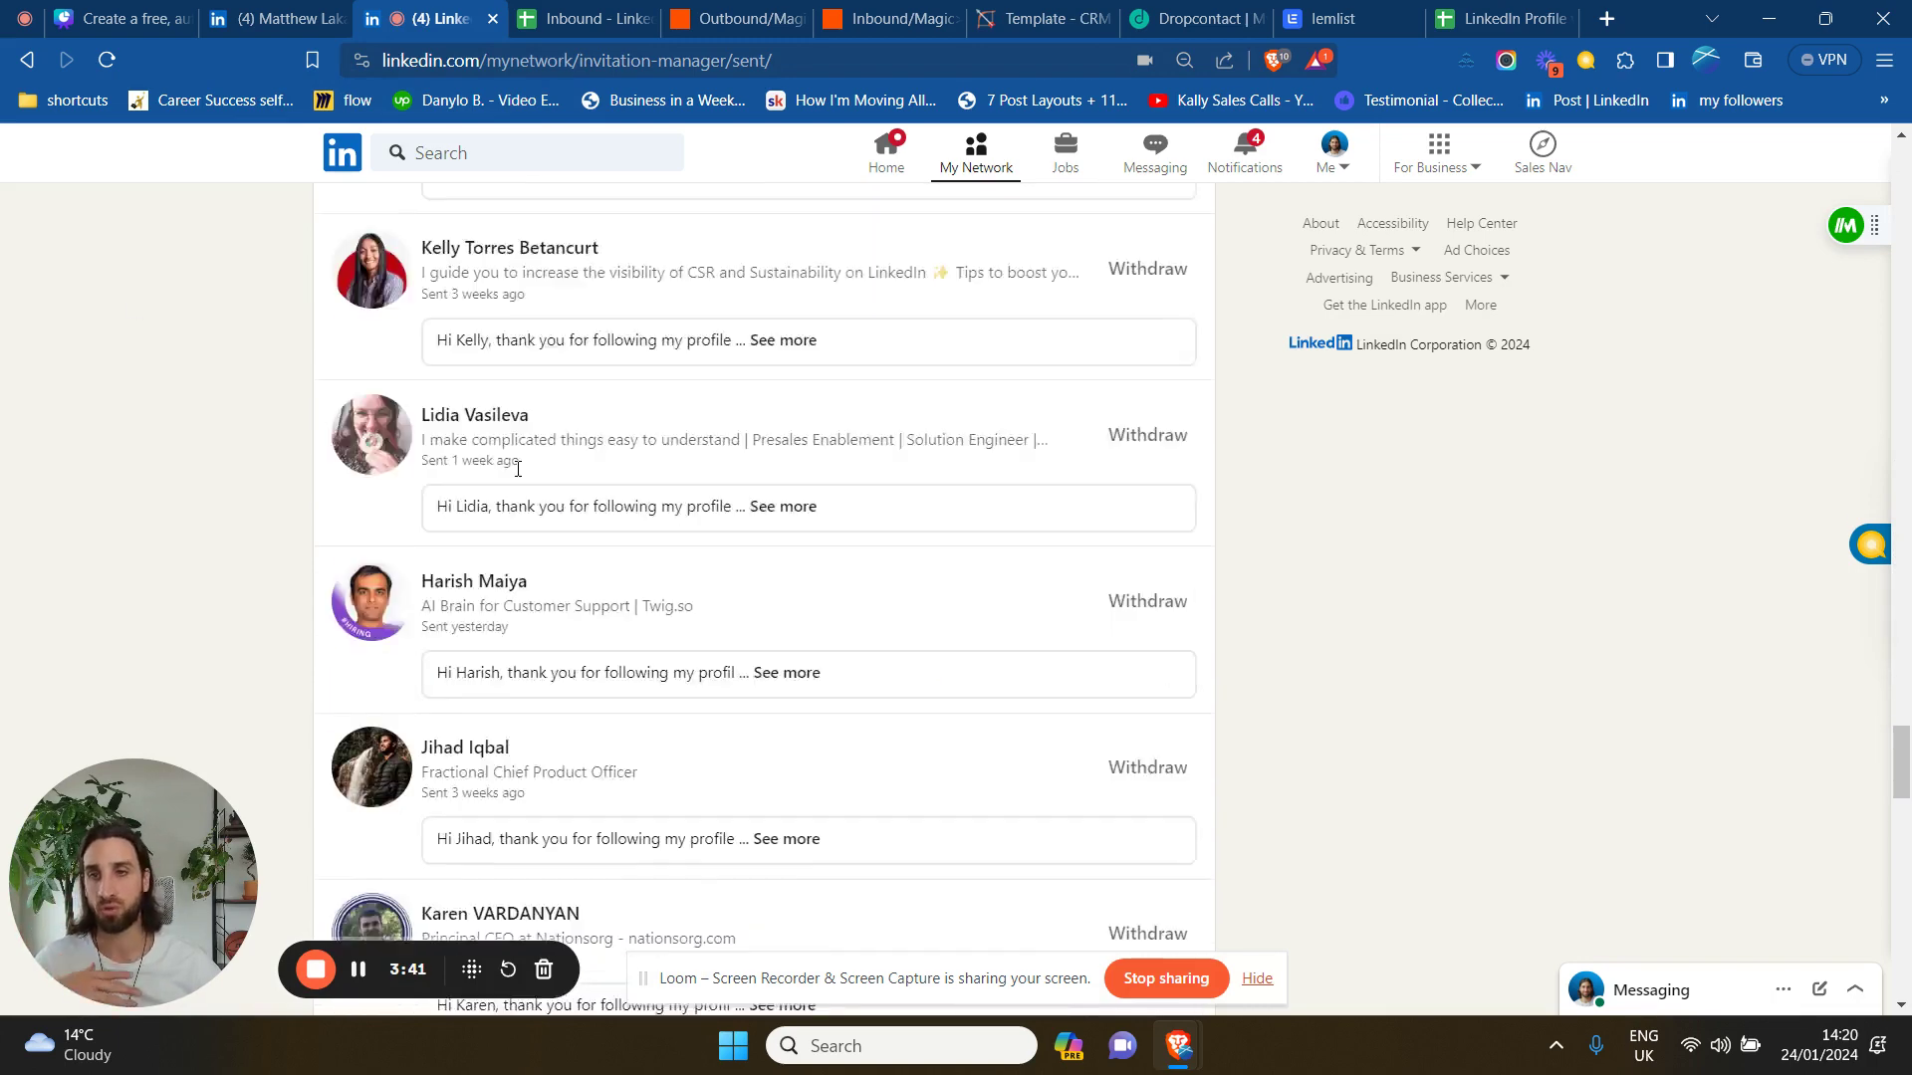
Glance at the Inbound profiles spreadsheet, then return to the 'Outbound/Magic>CRM notion' zap.
left_click(575, 18)
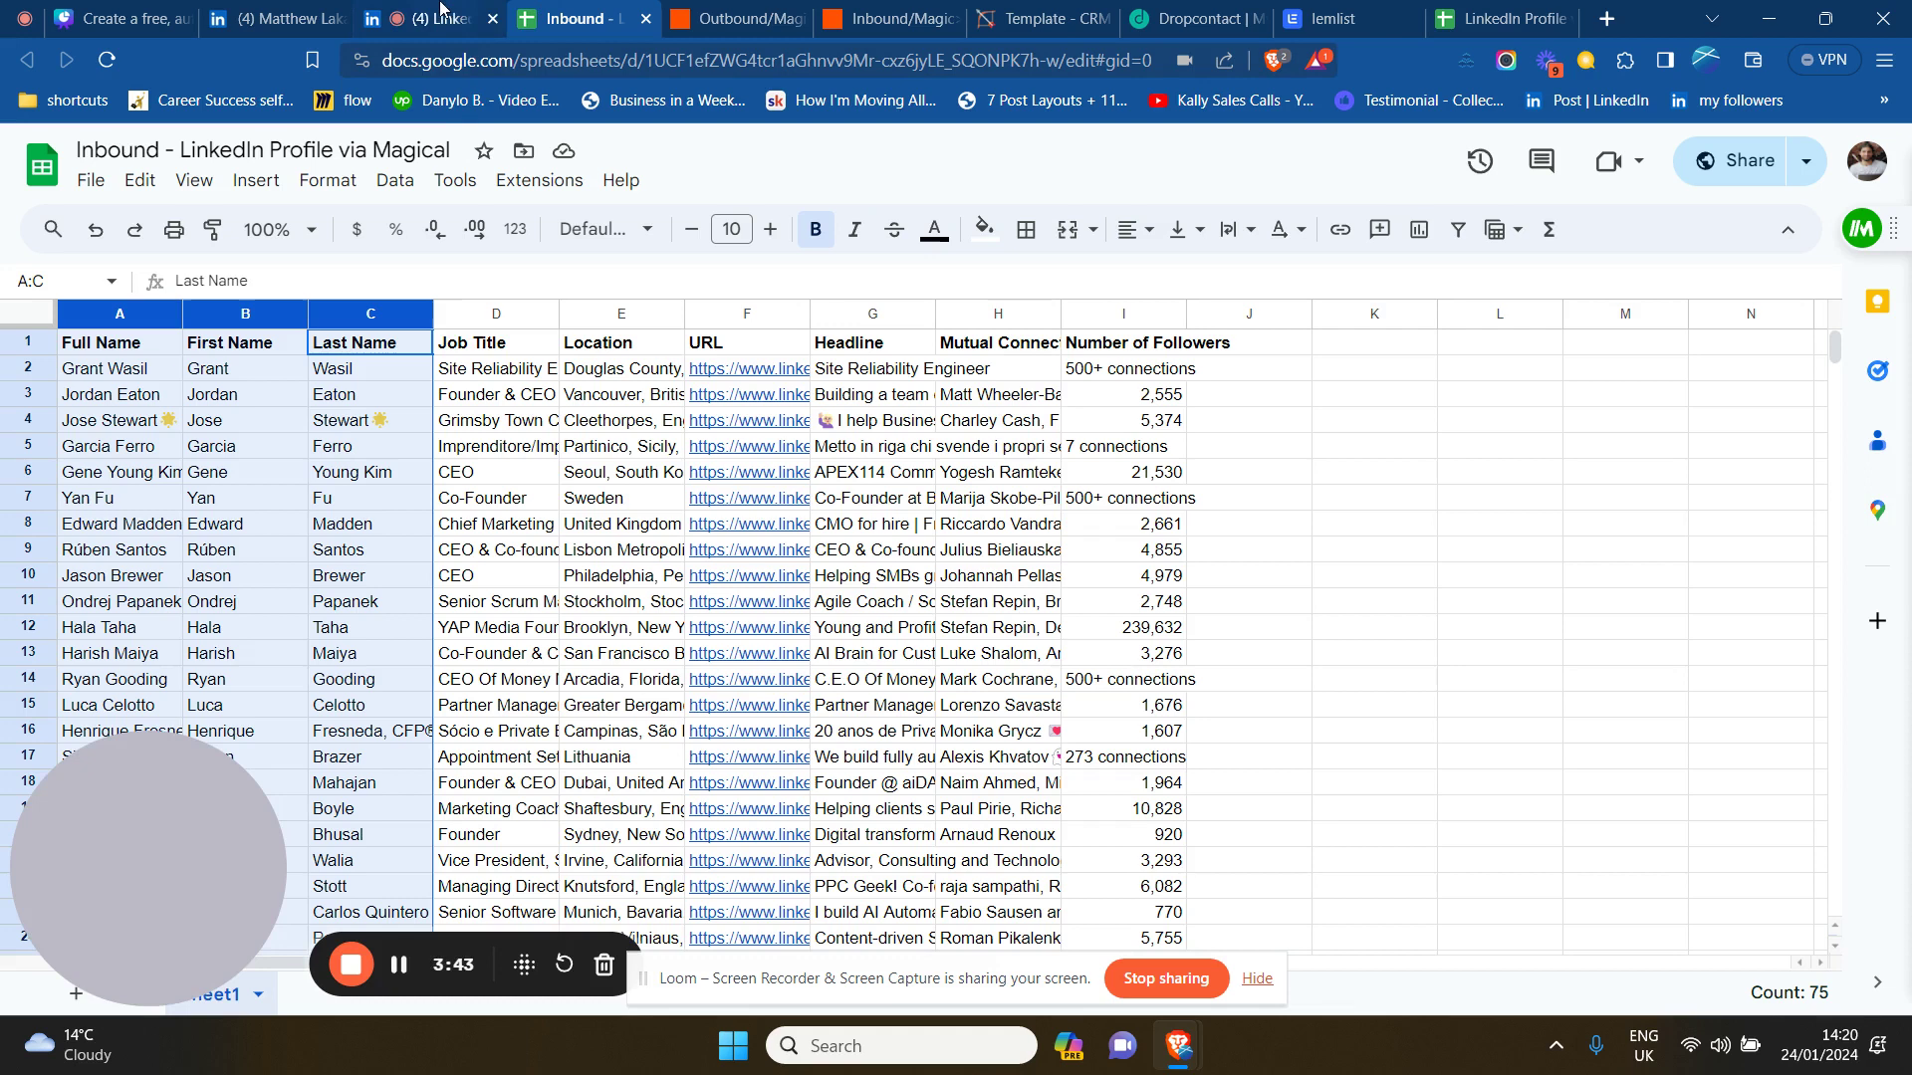
key("Down")
key("Down")
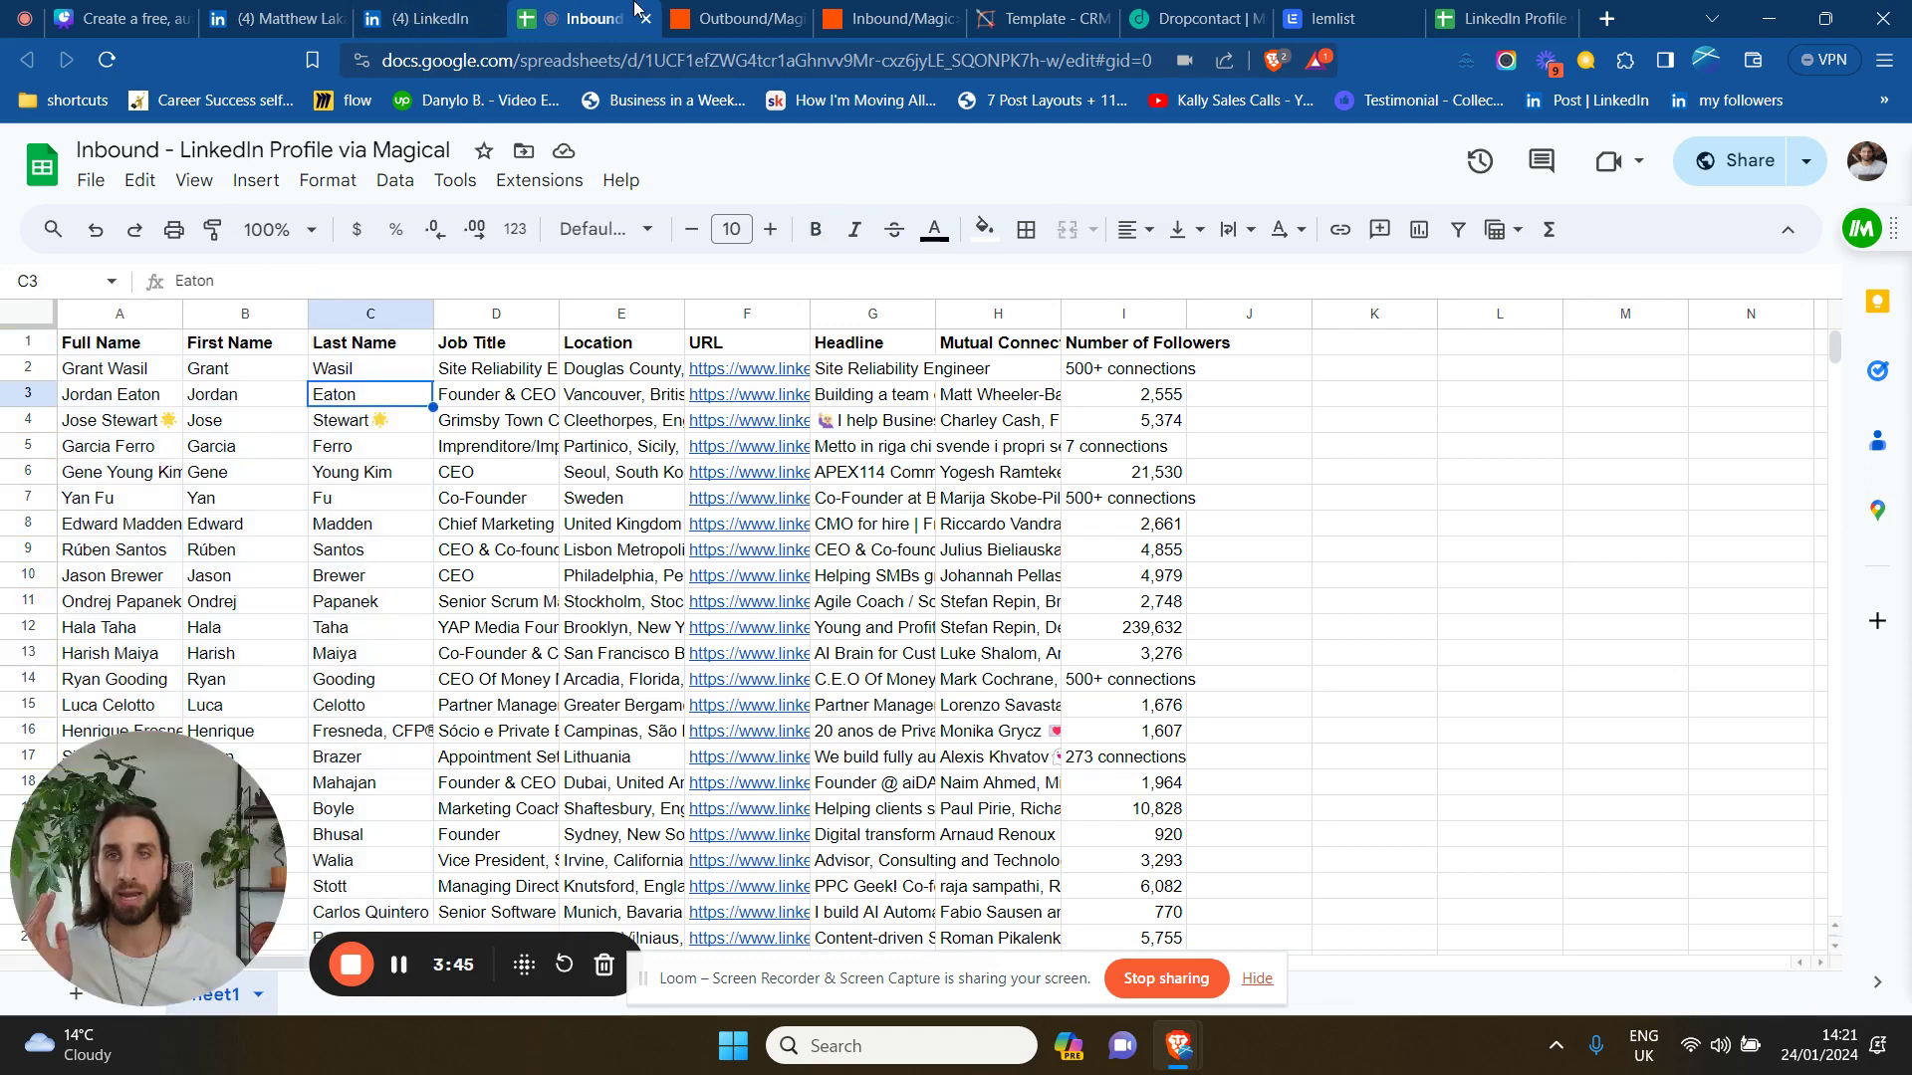
left_click(732, 18)
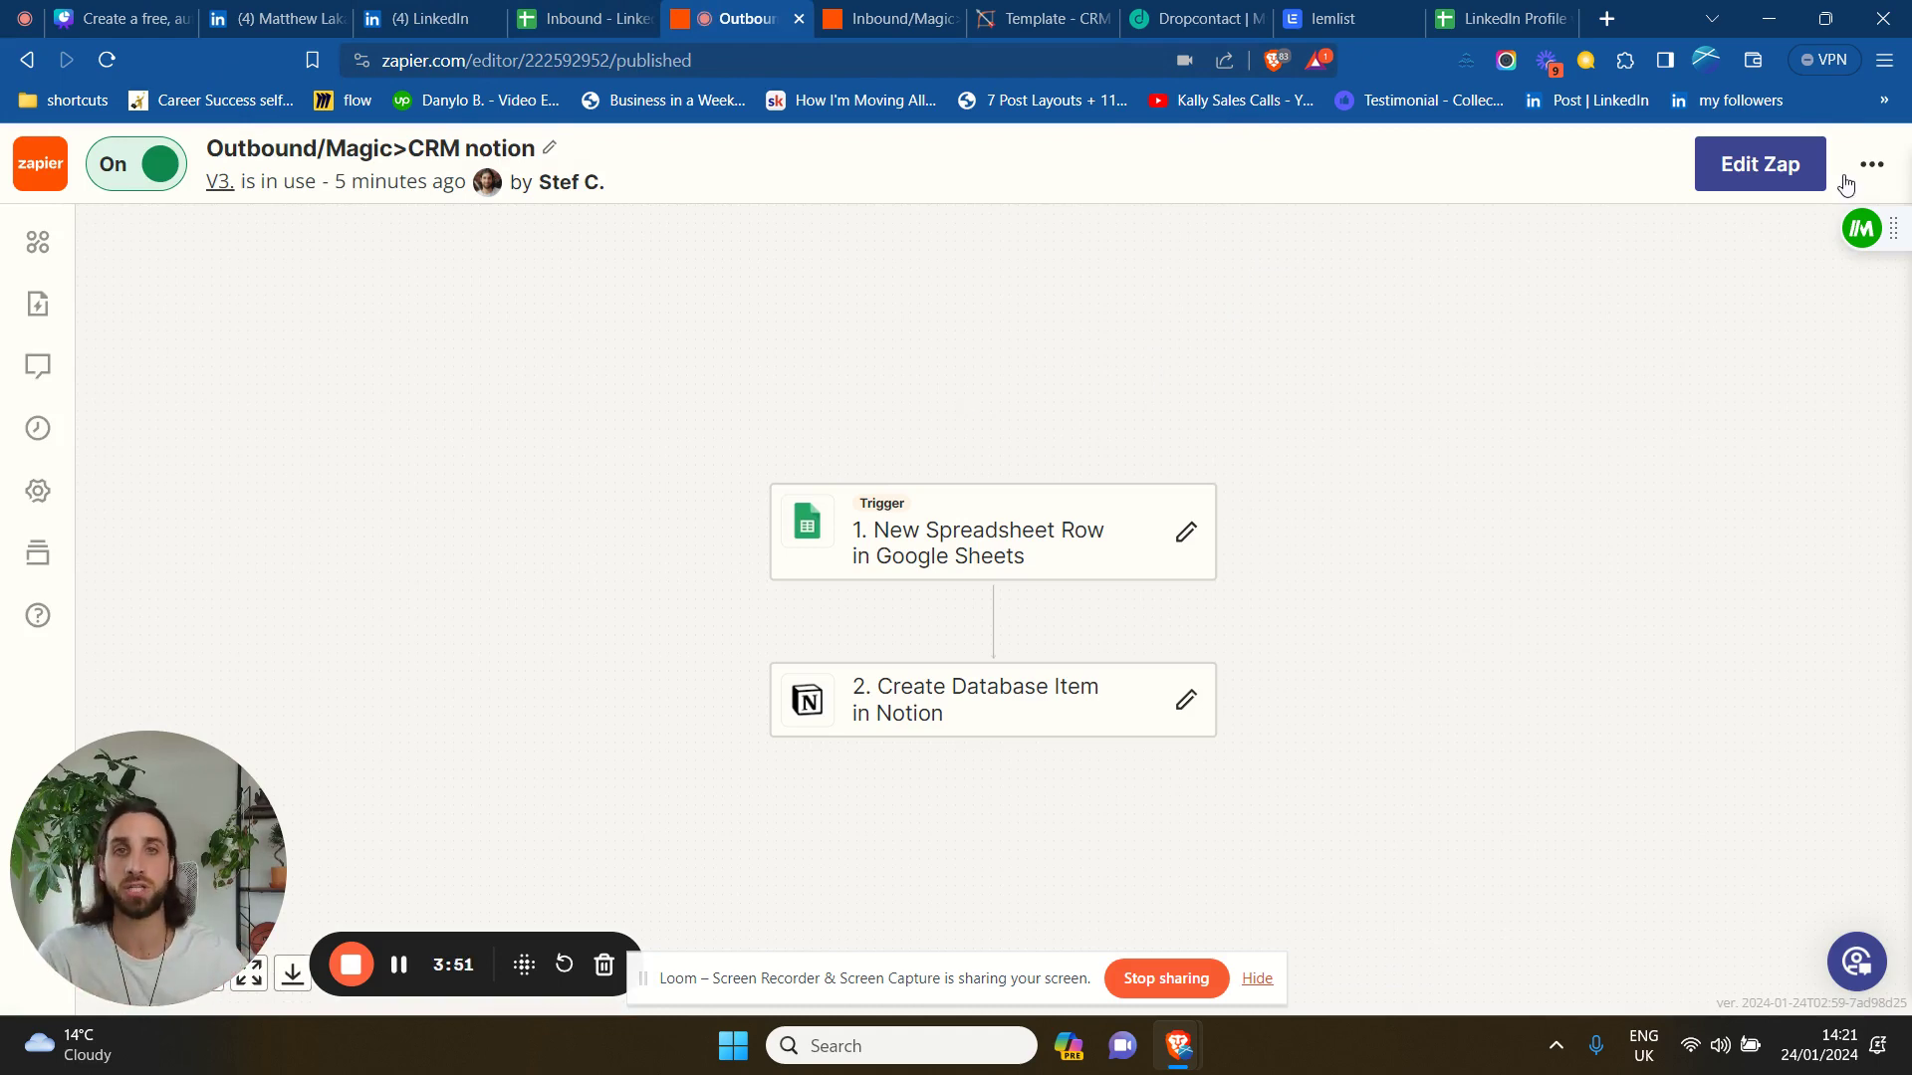
Show Dropcontact's 'My files' page with 'Example file' ready and 15 contacts processed.
left_click(1200, 17)
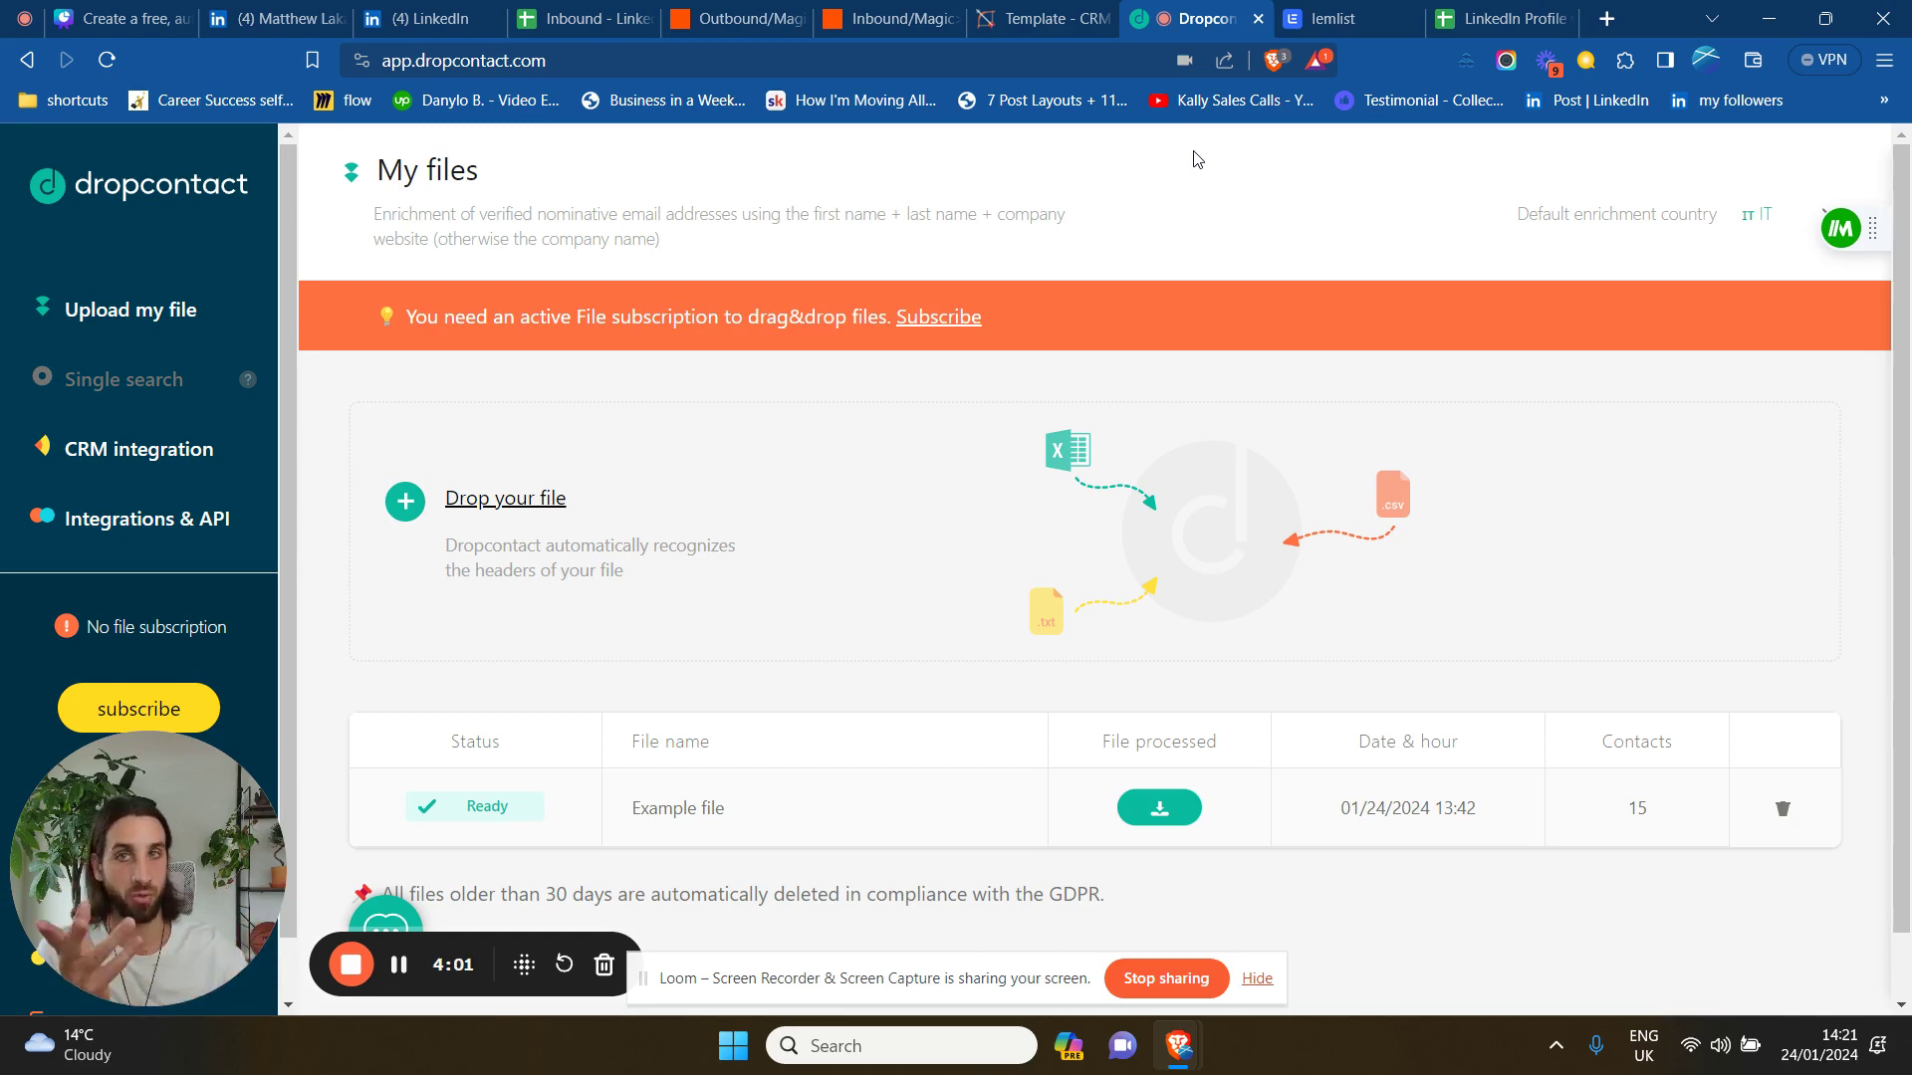
Check the 'LinkedIn Profile via Magical' sheet, then return to Dropcontact's 'My files' page.
left_click(1493, 18)
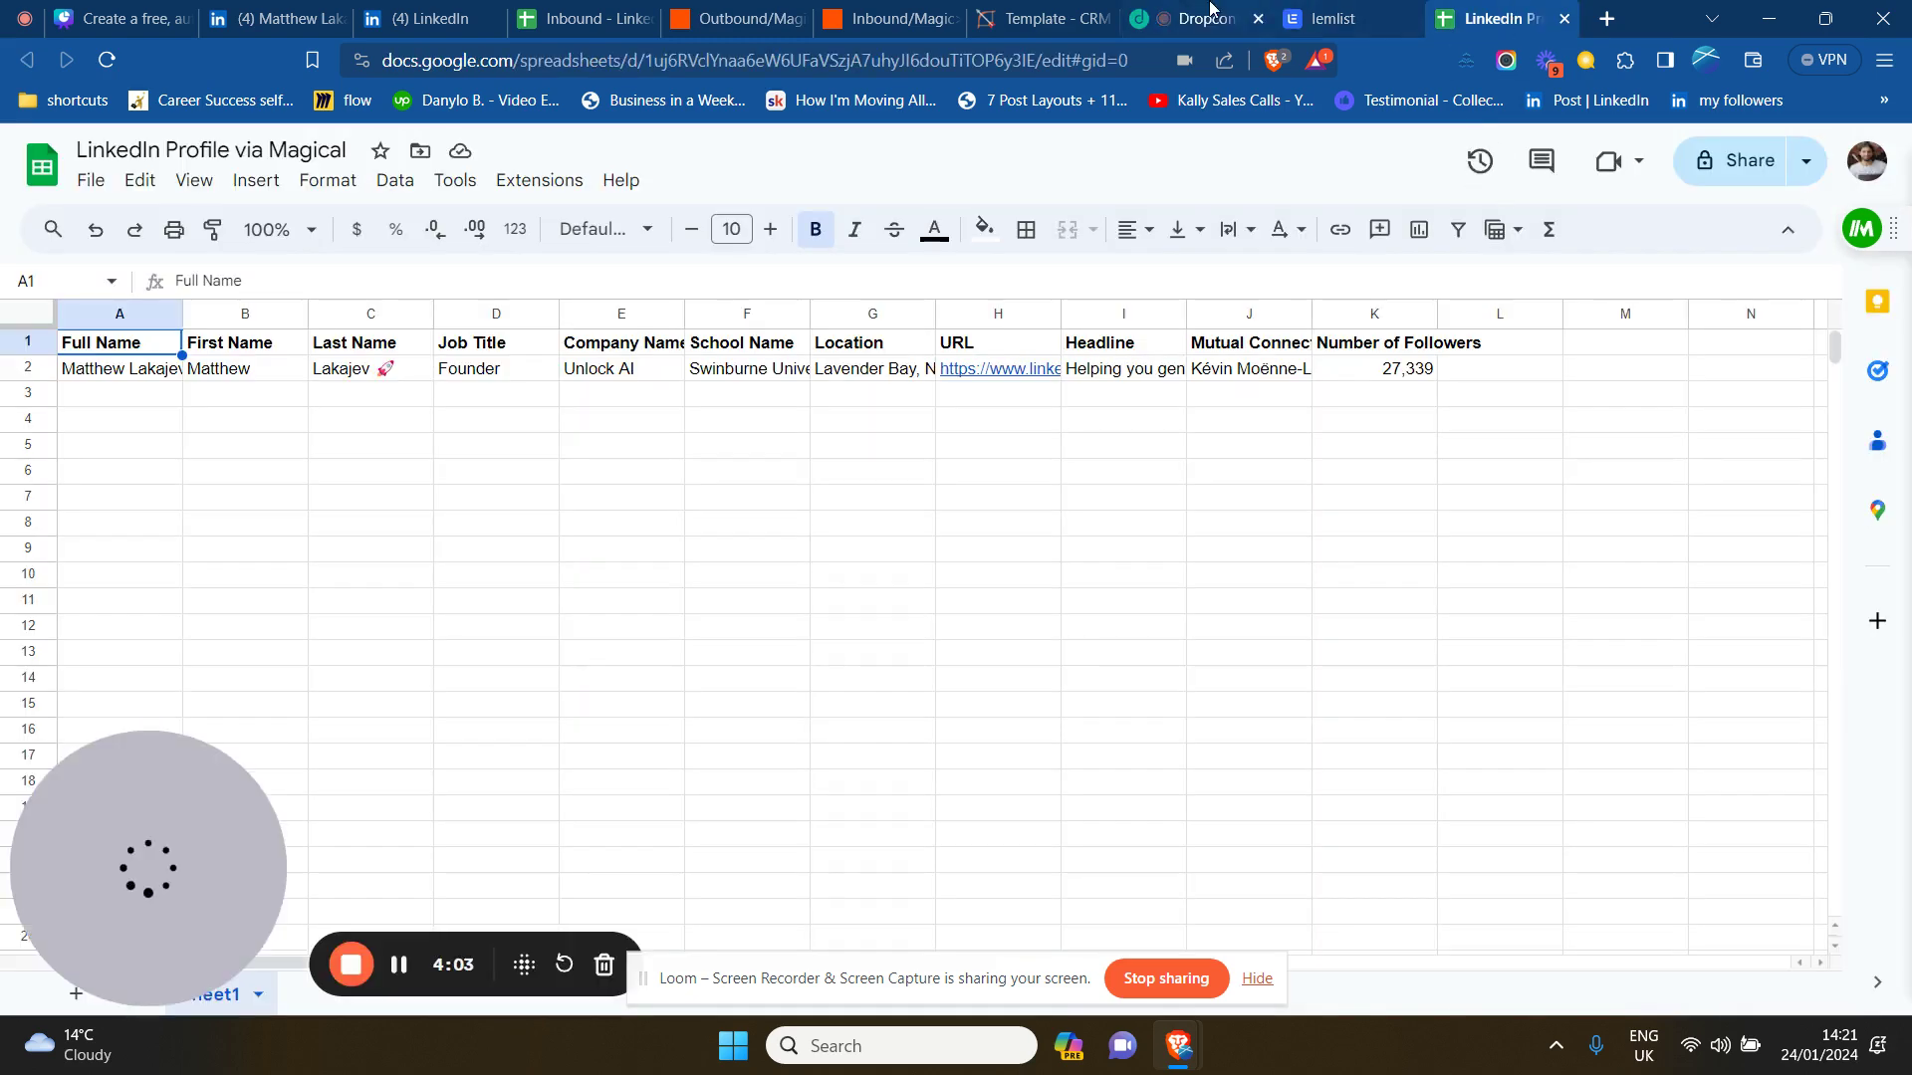
left_click(1209, 10)
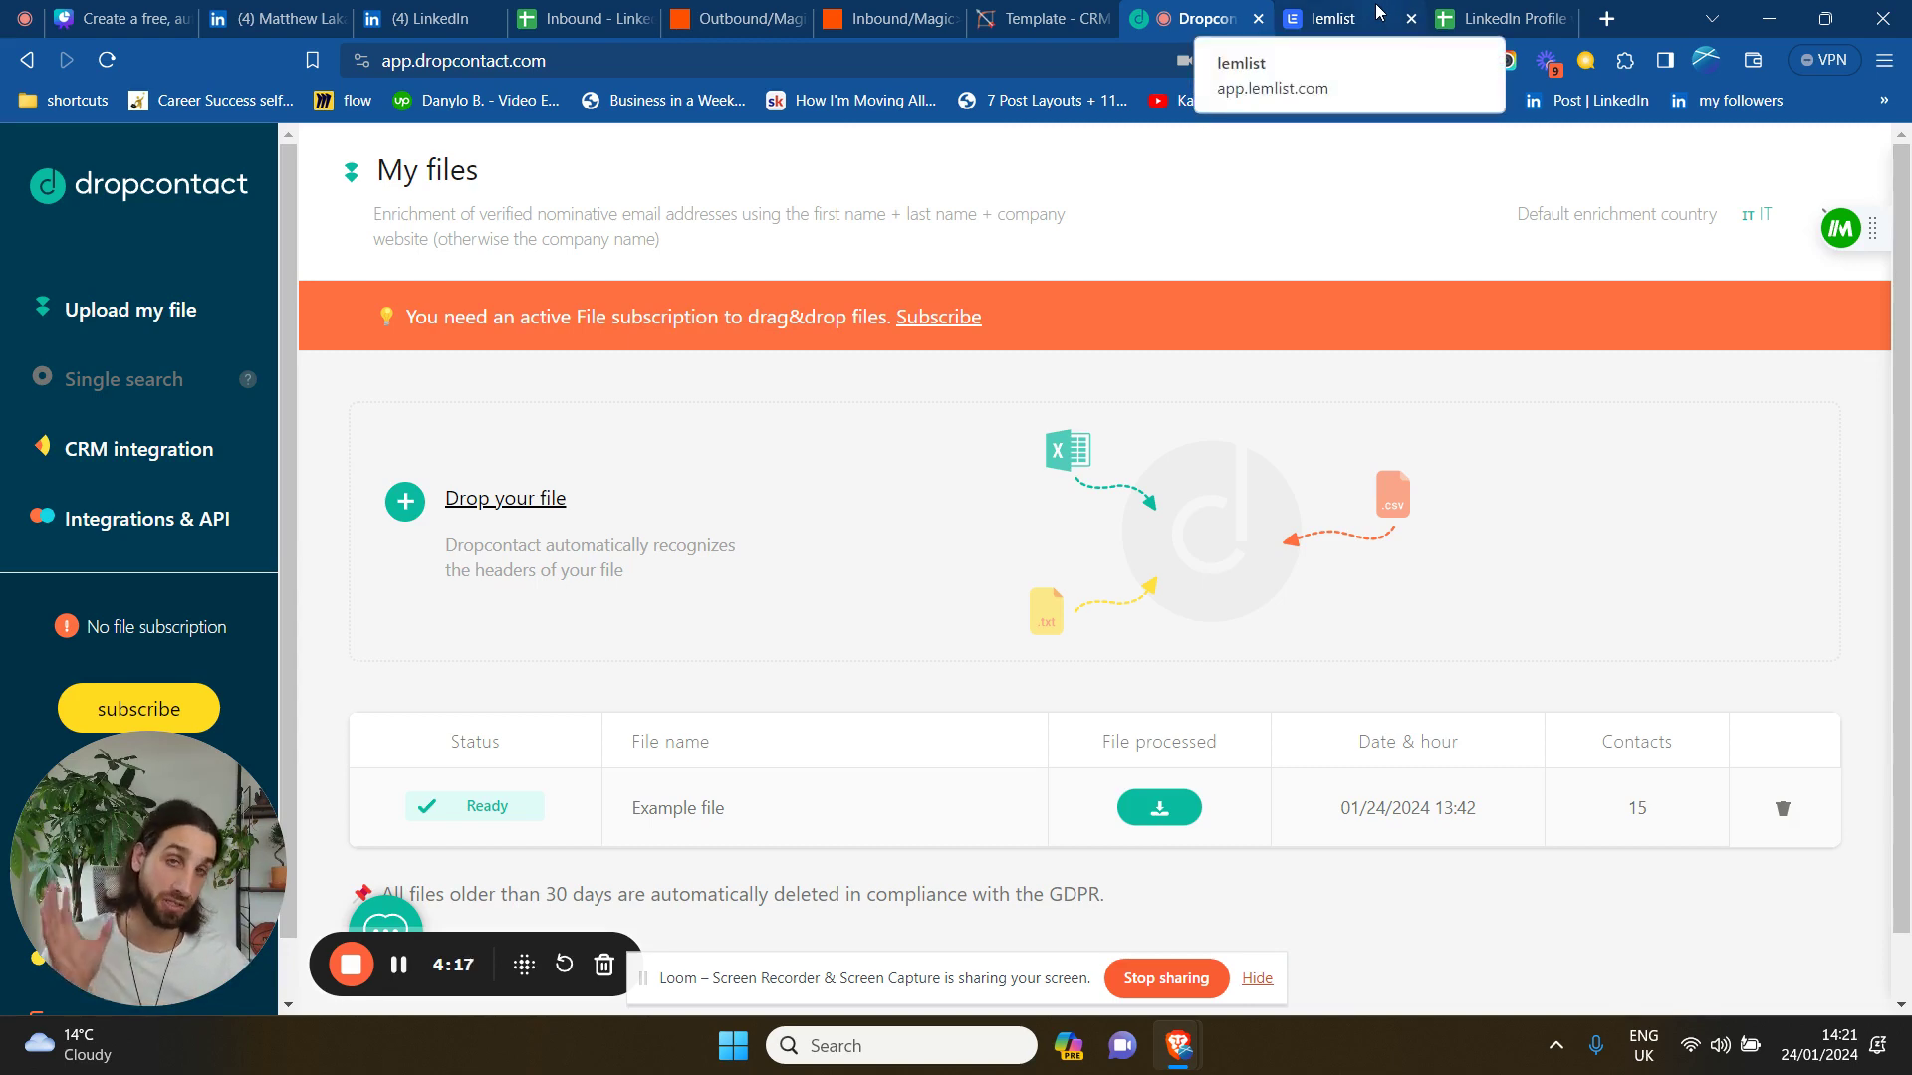
left_click(1346, 20)
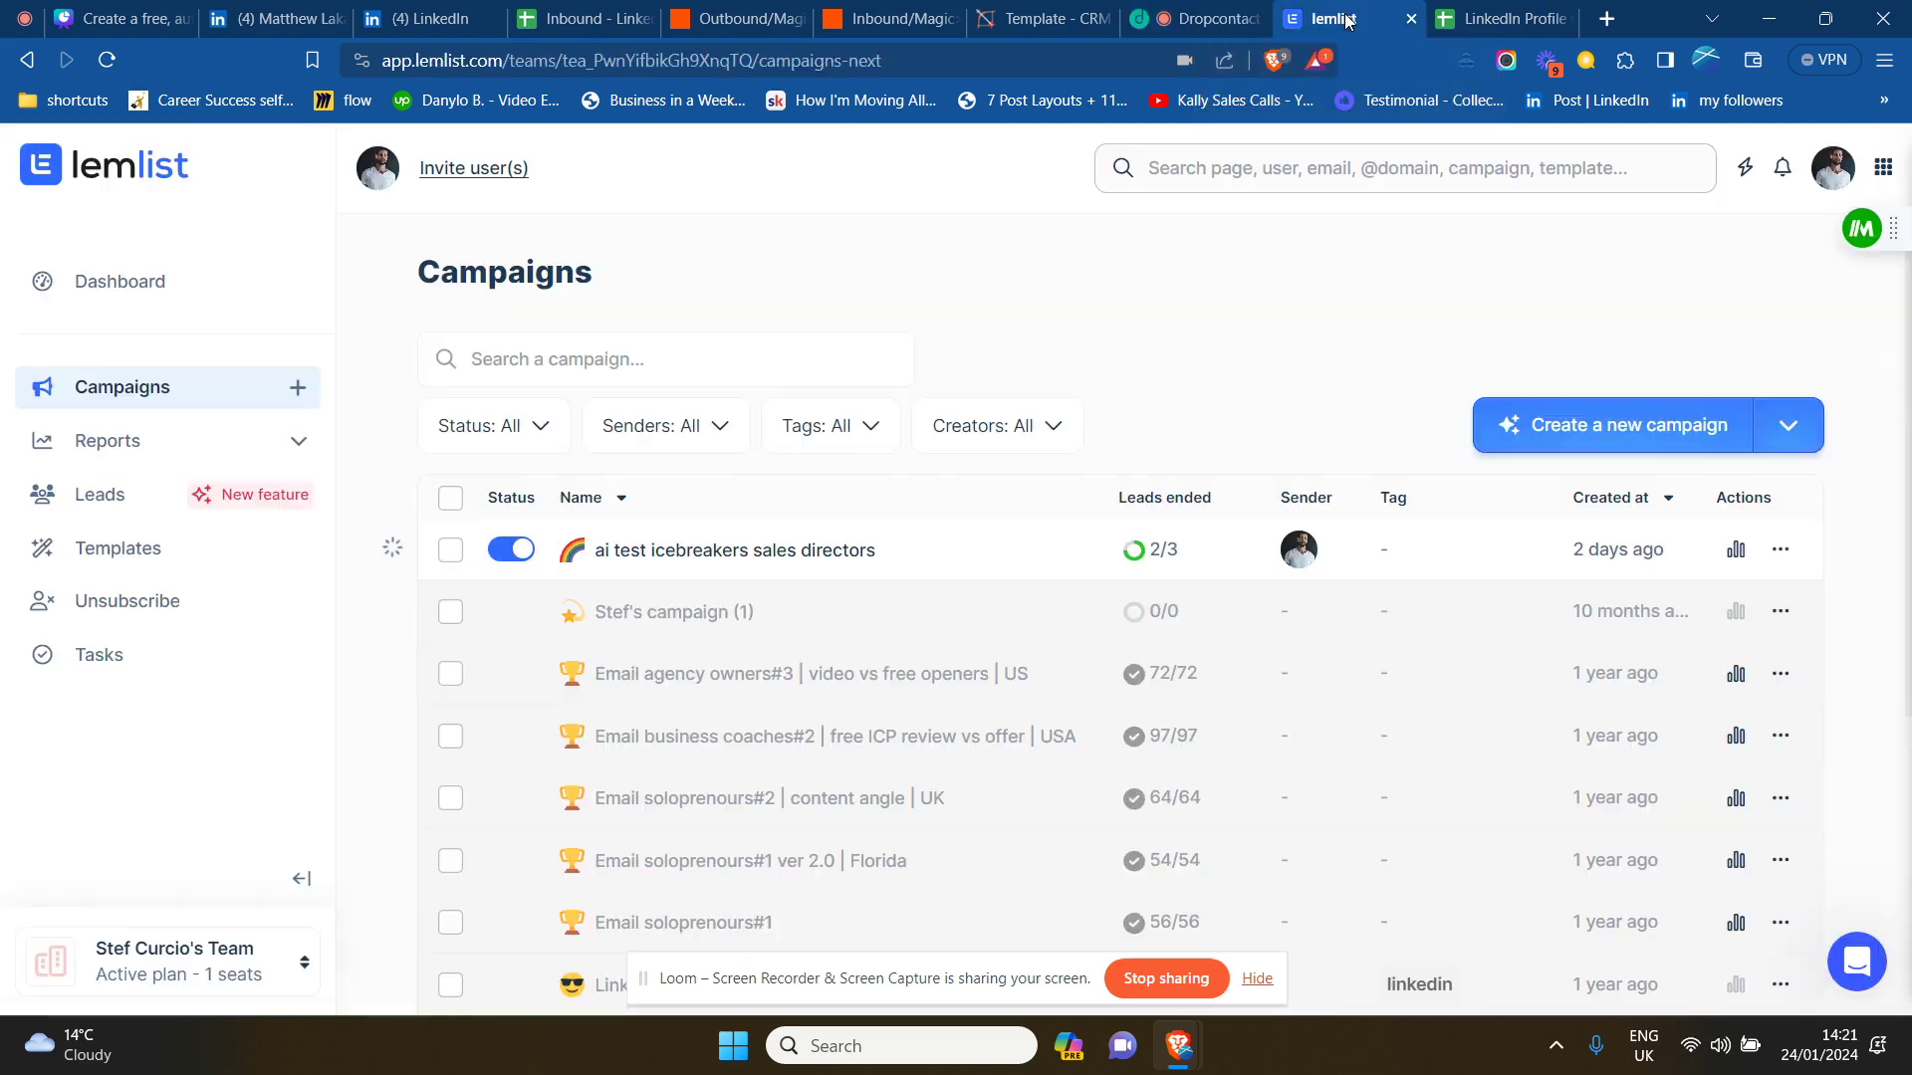